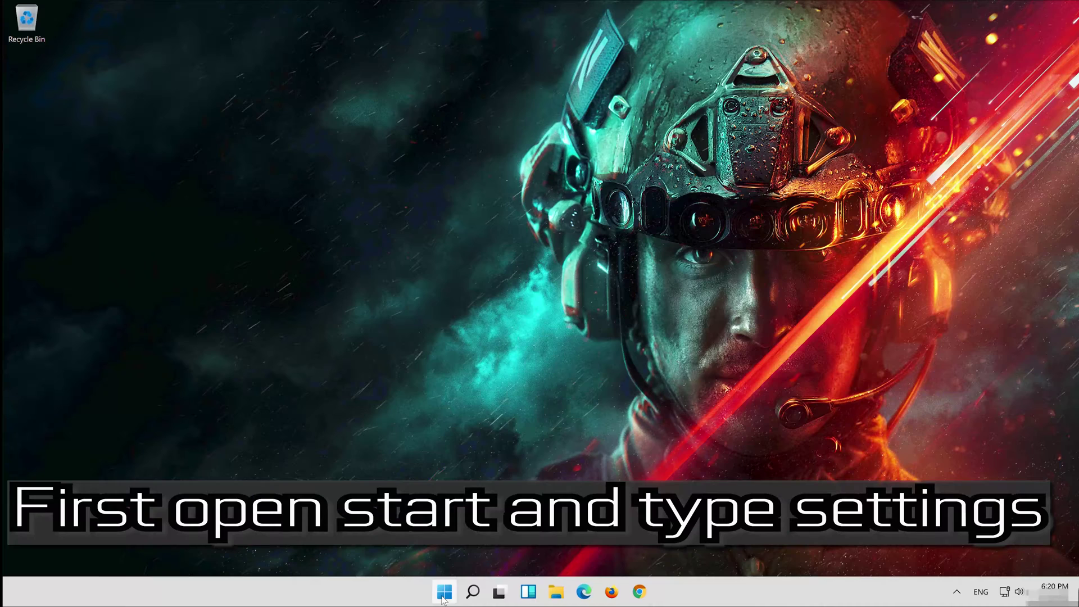
- Search Start for 'setting' and open the Settings app from Best match
click(444, 596)
text(settings)
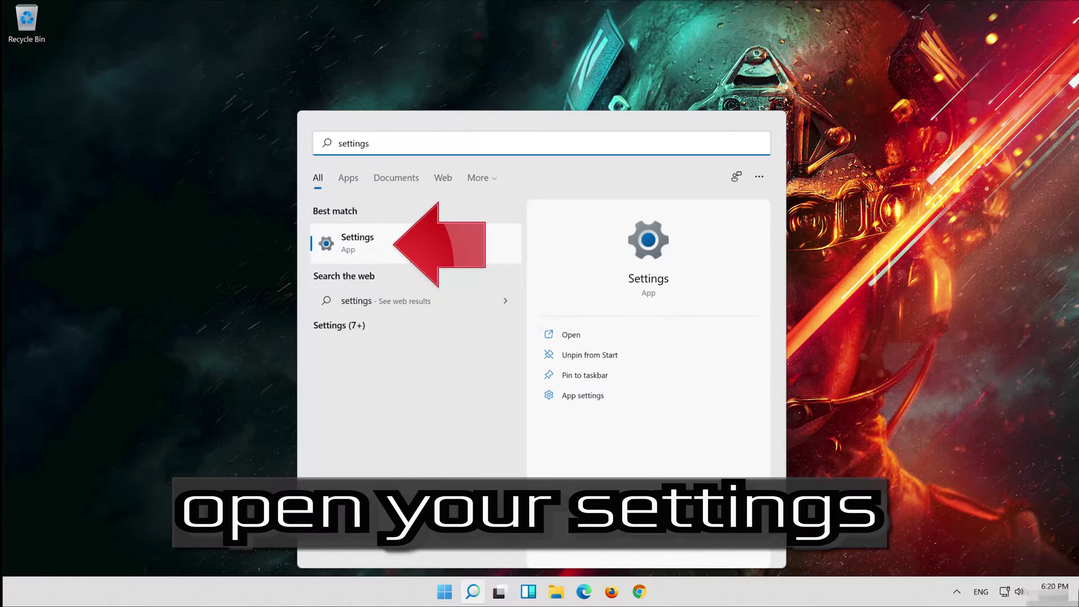
click(406, 260)
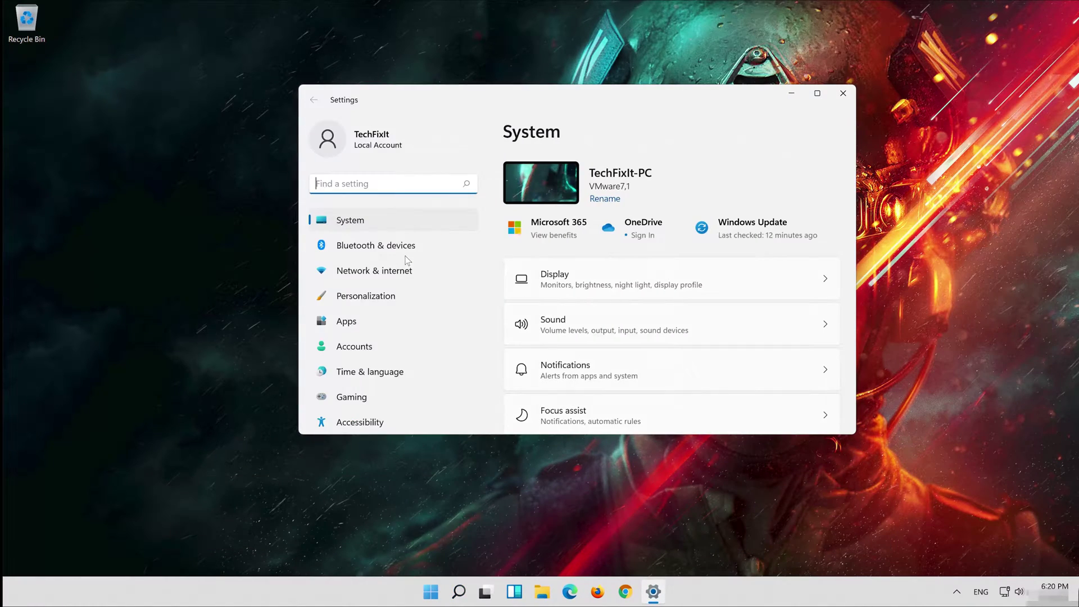
- Go to Apps > Apps & features and open the Microsoft Store entry's three-dot menu
click(375, 329)
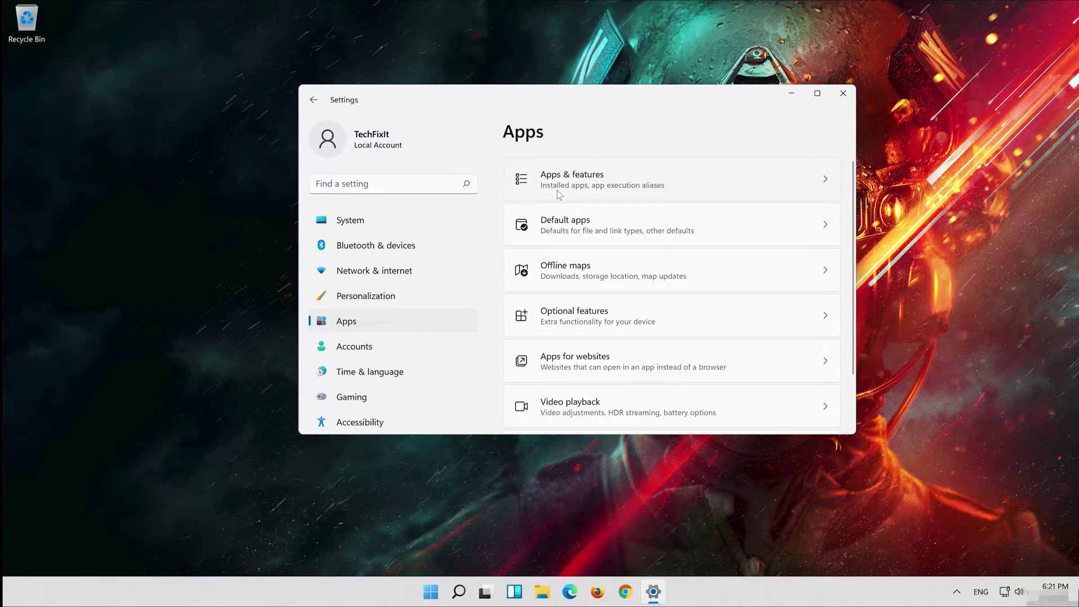
click(558, 190)
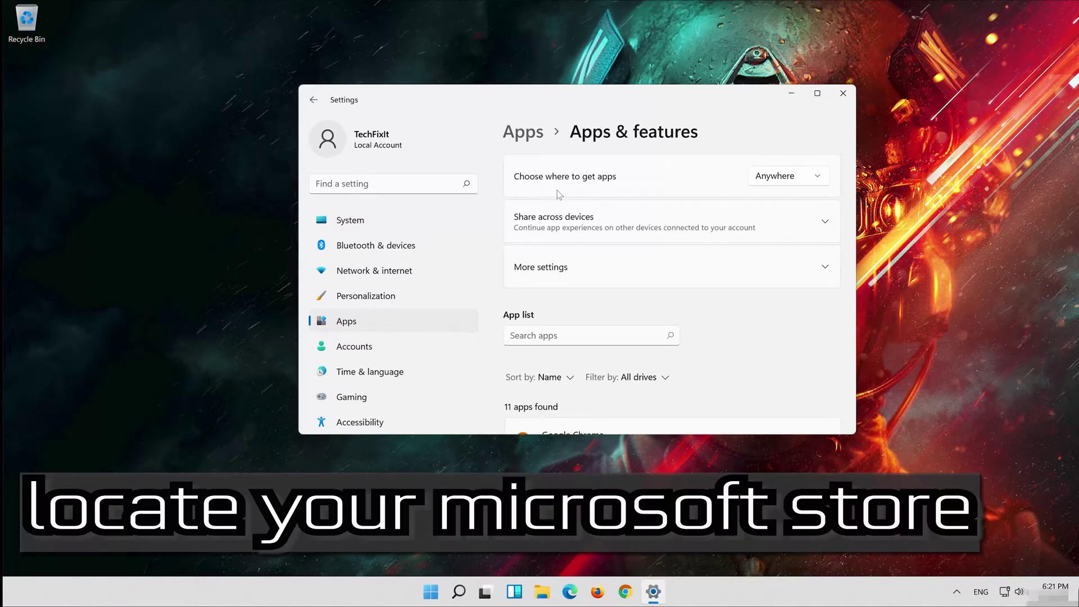
scroll(681, 294, down, 1)
scroll(682, 298, down, 10)
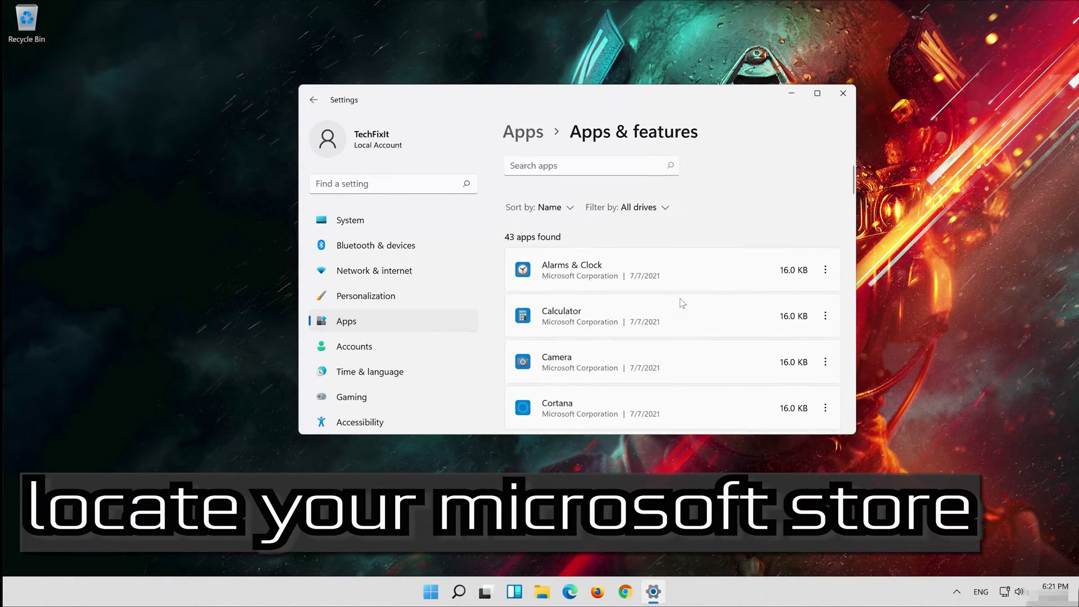
scroll(682, 303, down, 3)
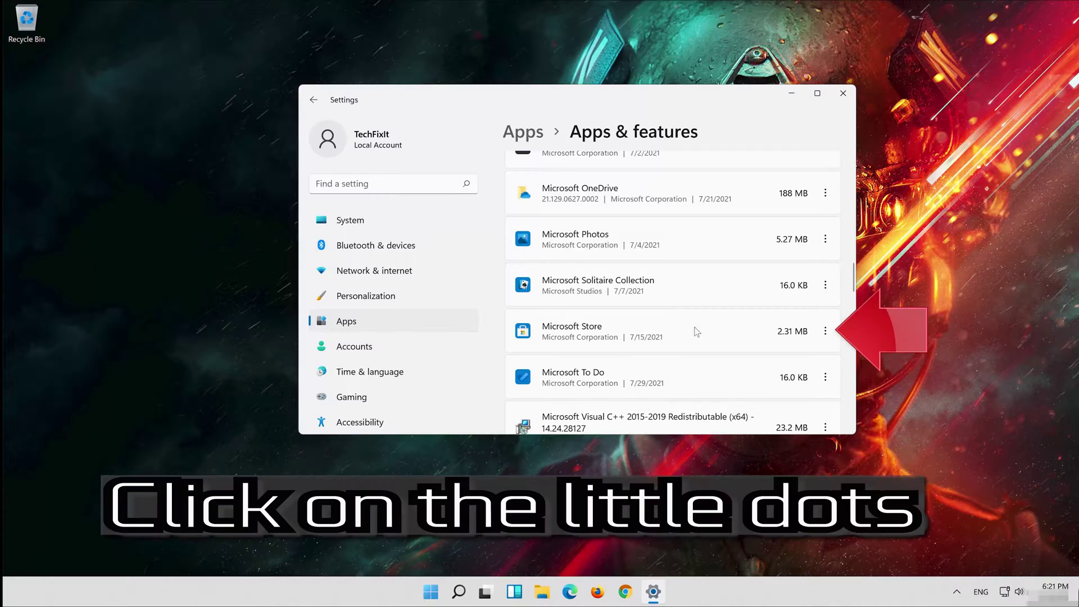
click(825, 332)
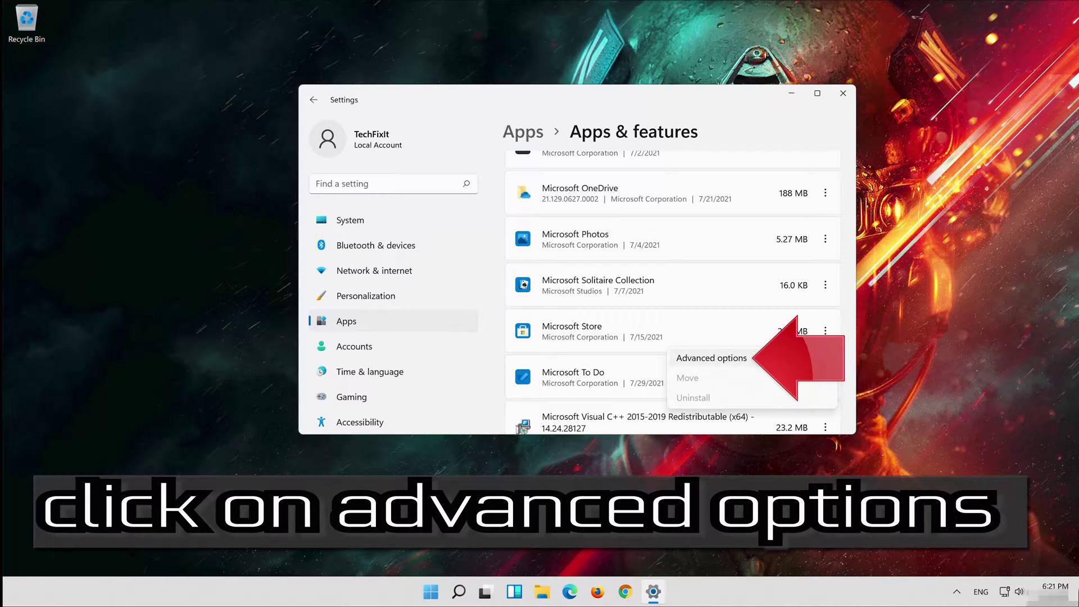
- Open Microsoft Store's Advanced options and run Repair on the app
click(766, 352)
scroll(699, 281, down, 5)
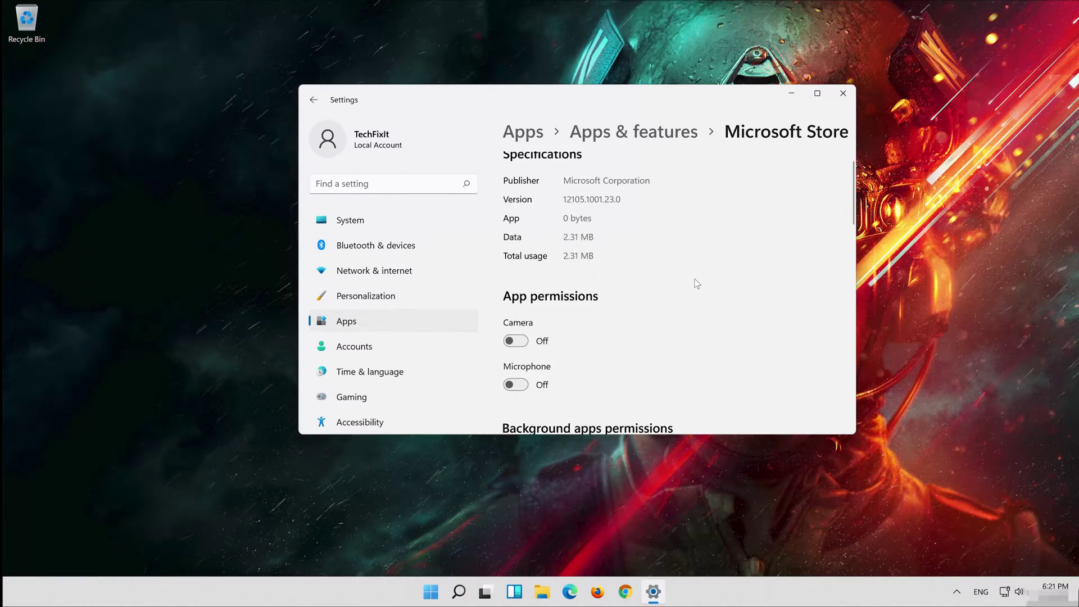
scroll(699, 281, down, 5)
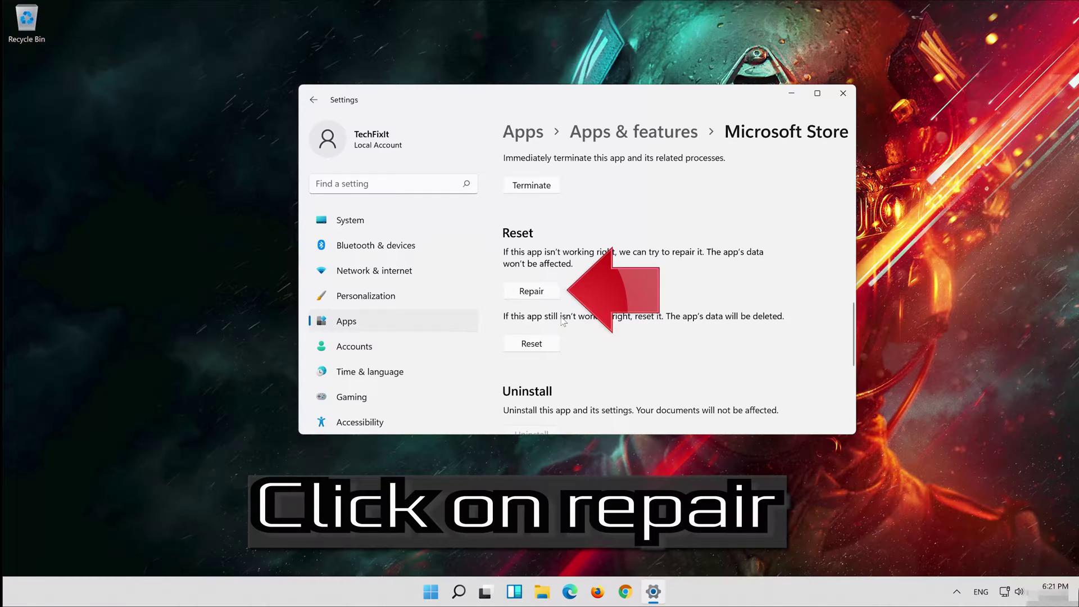
click(525, 294)
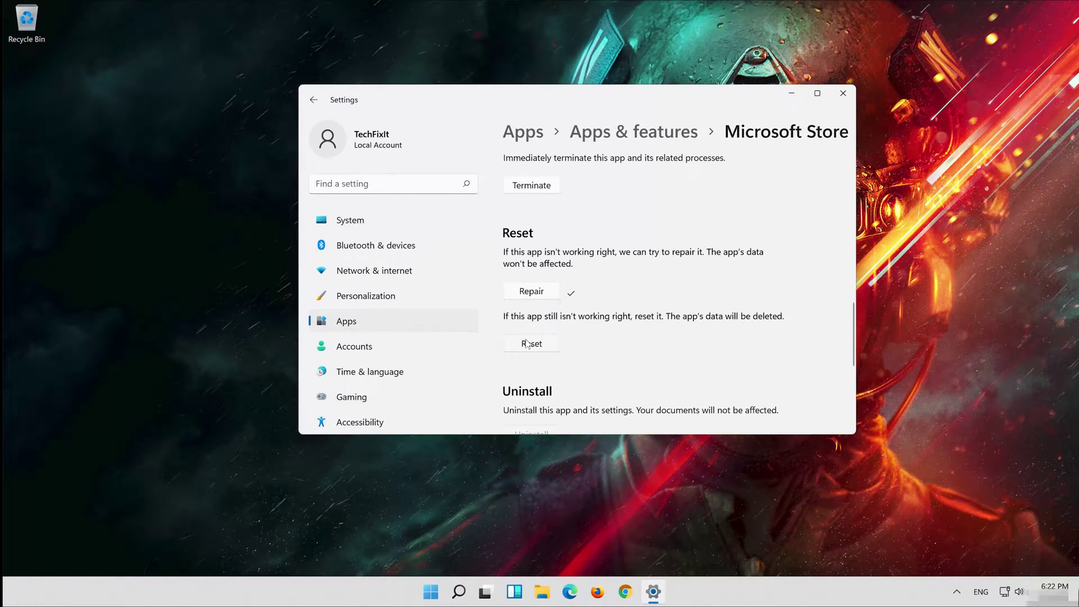
- Reset Microsoft Store, confirming deletion of its app data
click(527, 344)
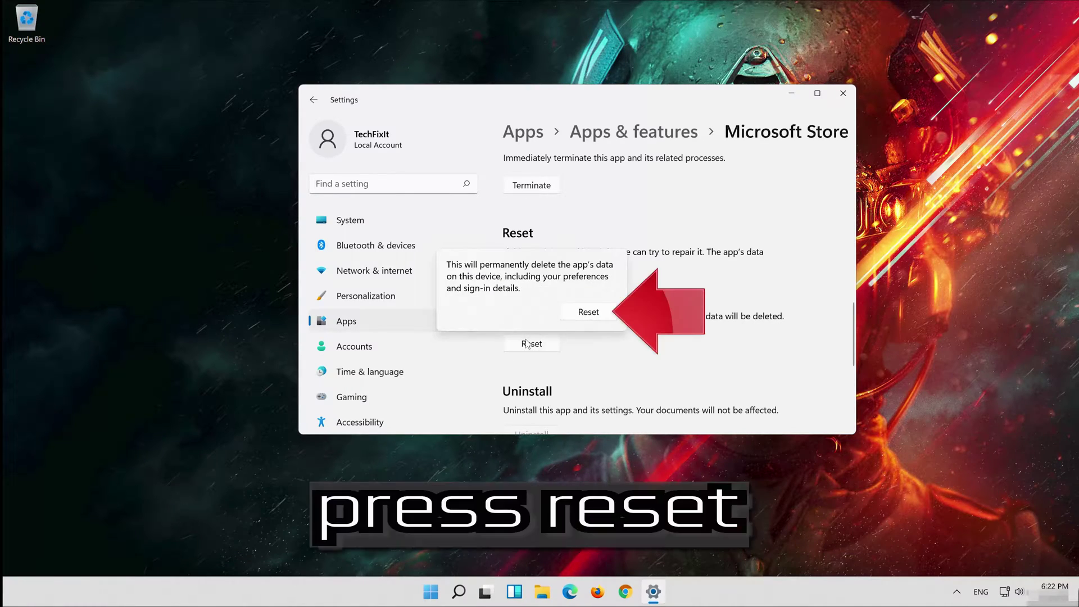
click(587, 313)
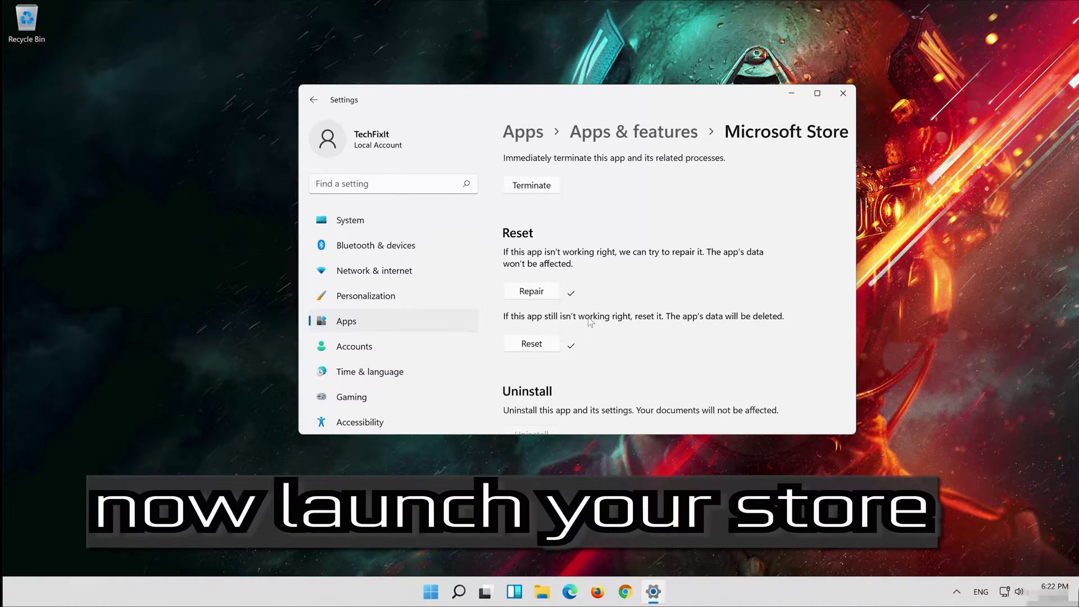
scroll(588, 317, up, 3)
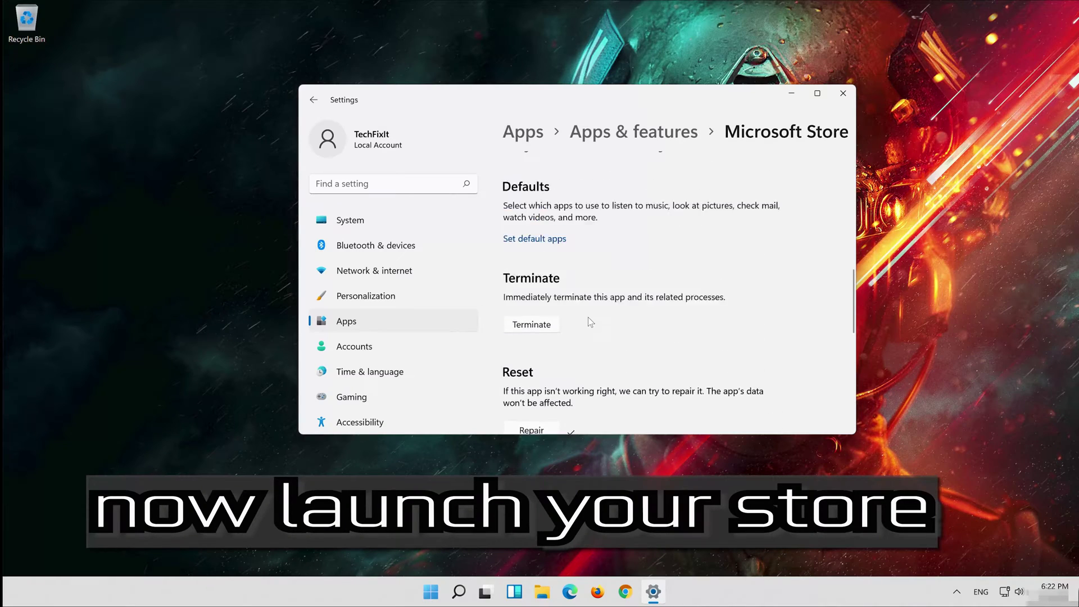
- Close Settings and launch Microsoft Store from its pinned Start tile
click(843, 94)
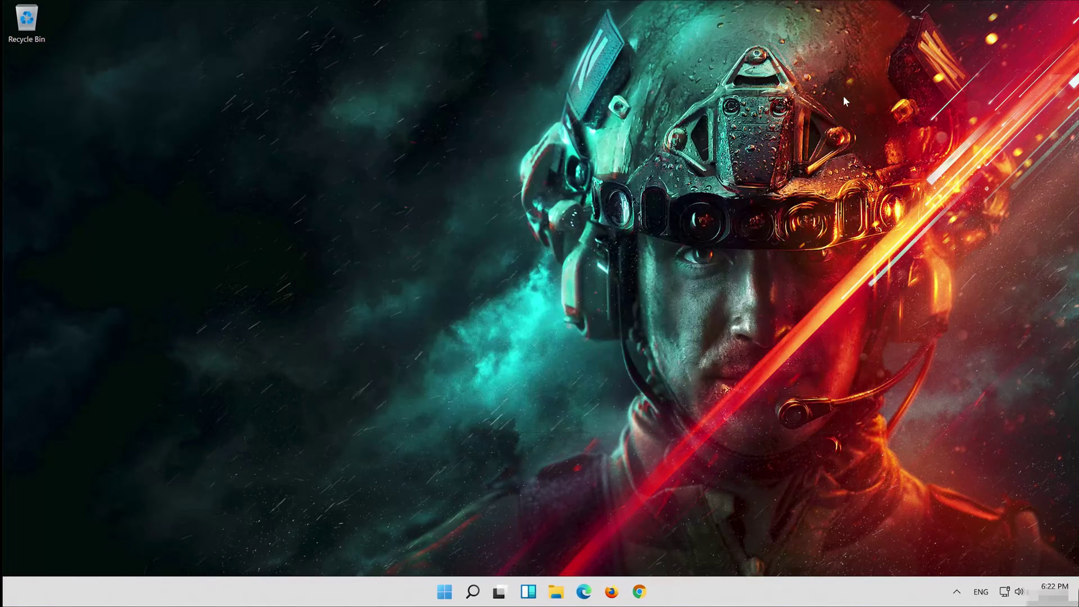
click(452, 593)
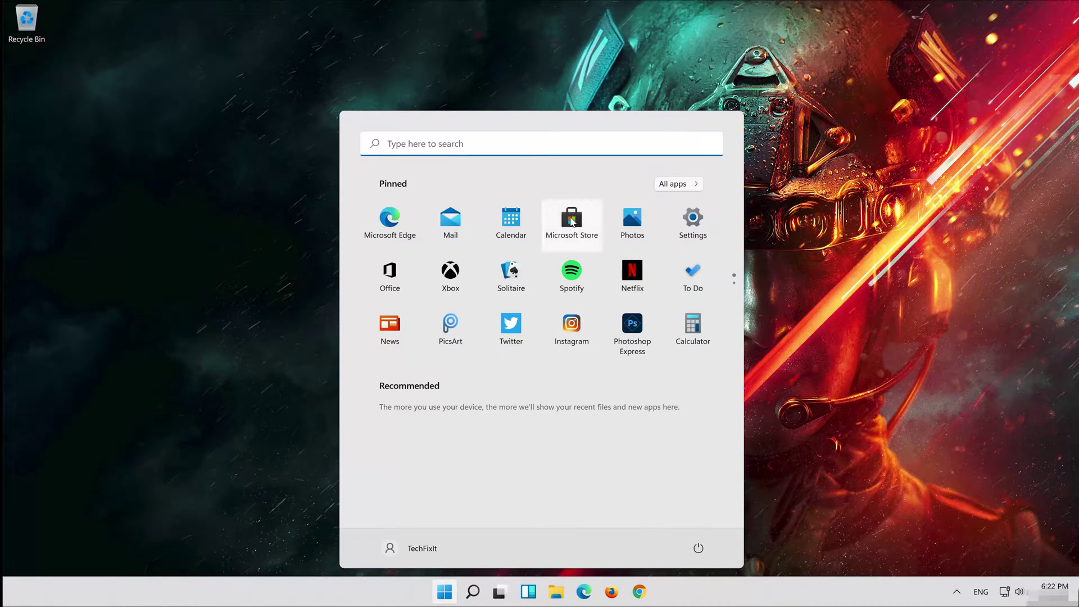
click(572, 218)
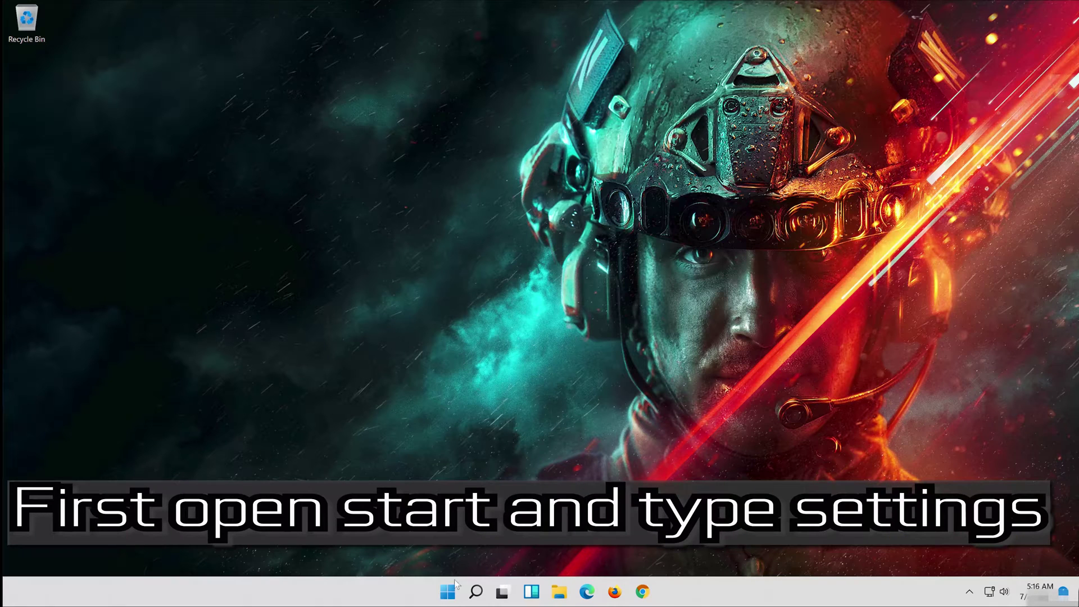
- Reopen the Settings app by searching 'settings' from Start
click(459, 592)
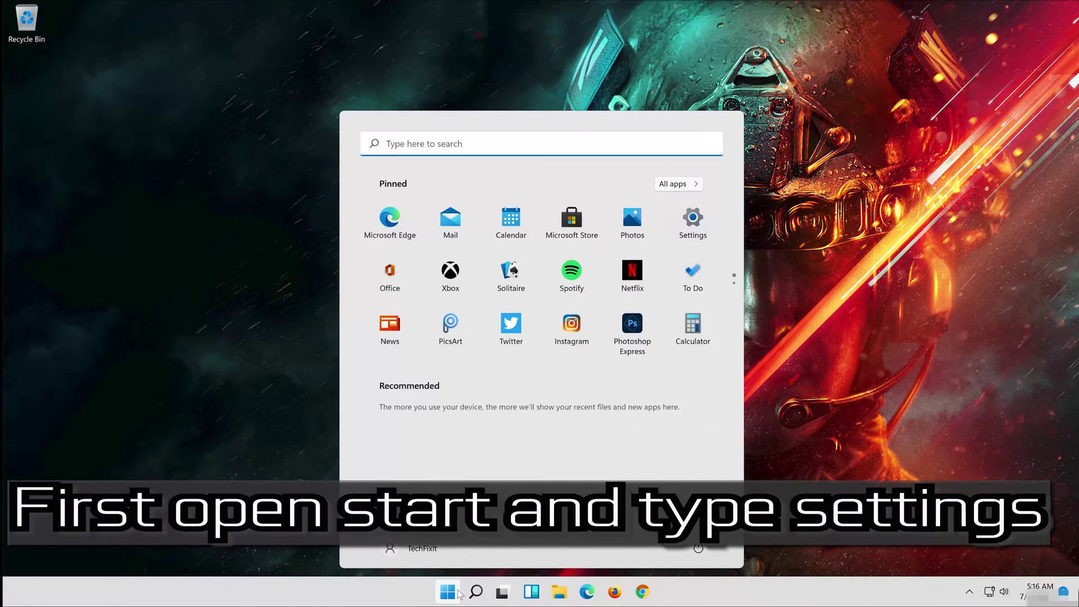
text(settings)
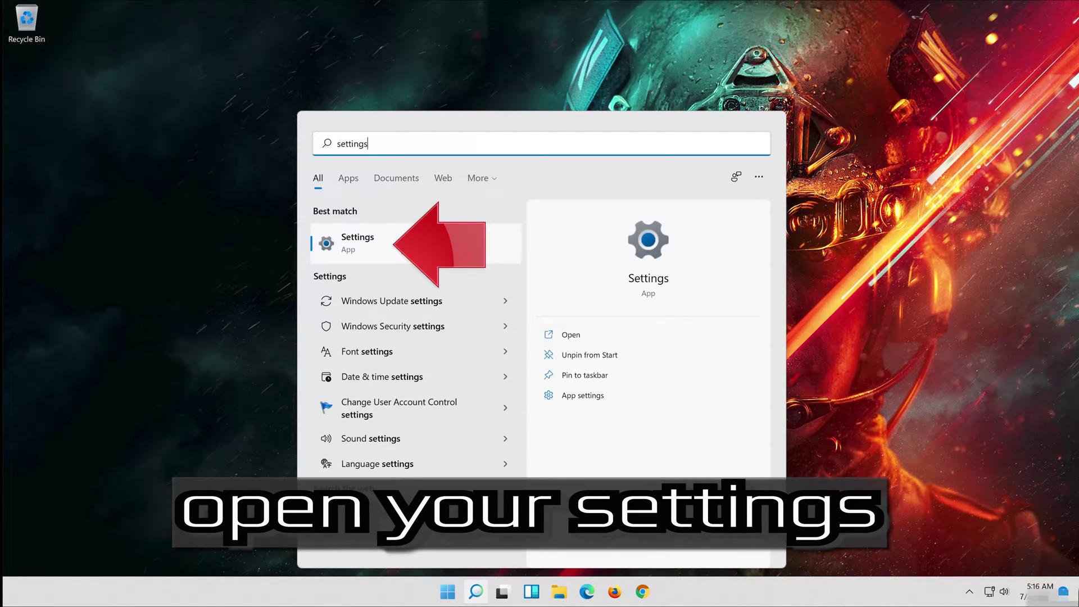
click(403, 248)
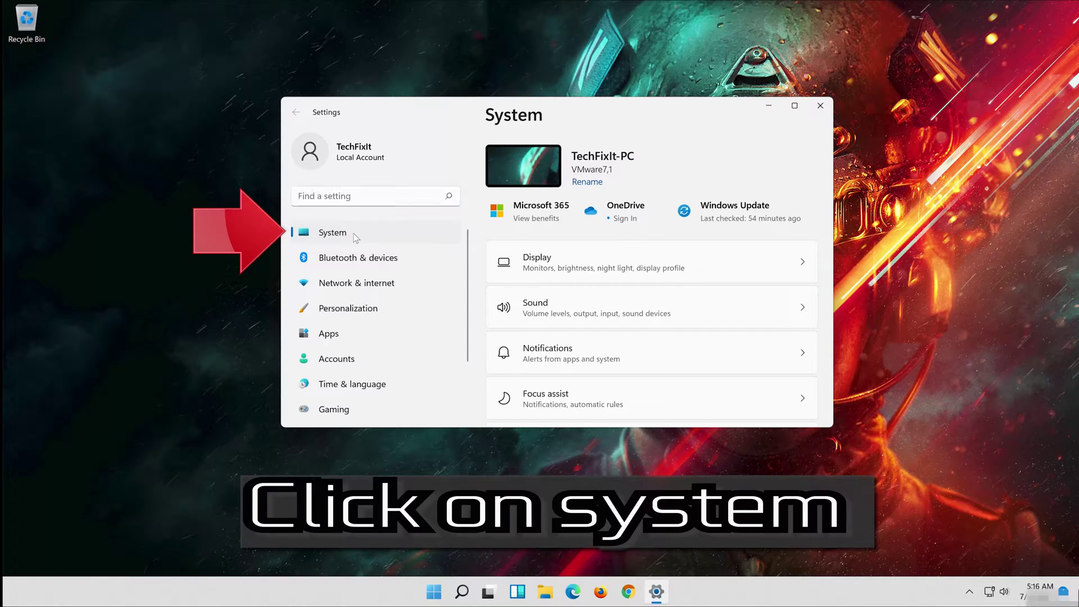
- Run the Windows Store Apps troubleshooter from System > Troubleshoot > Other troubleshooters
scroll(617, 346, down, 3)
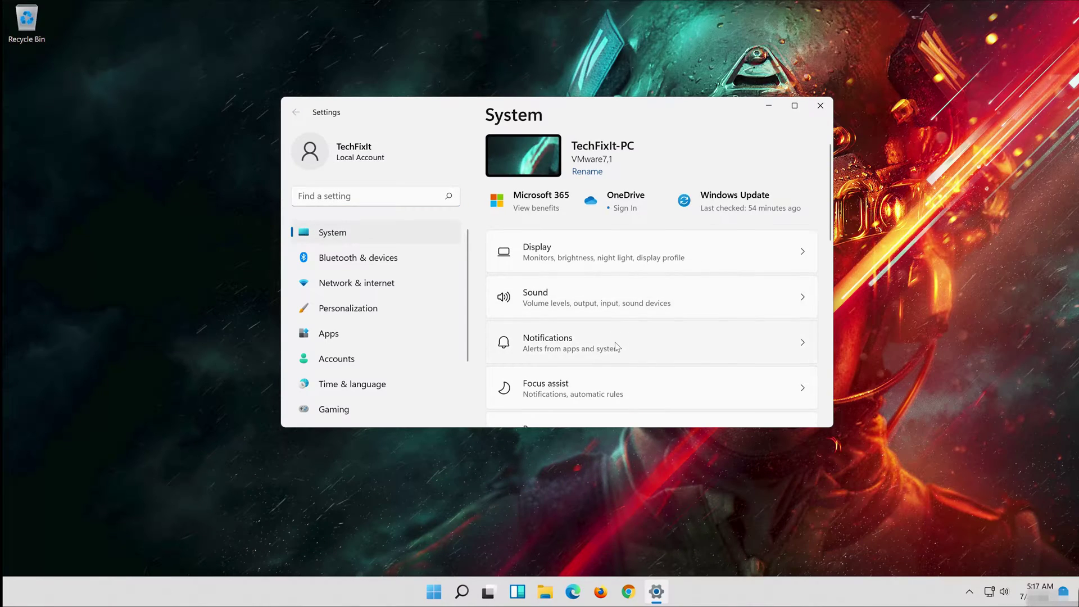
scroll(617, 346, down, 4)
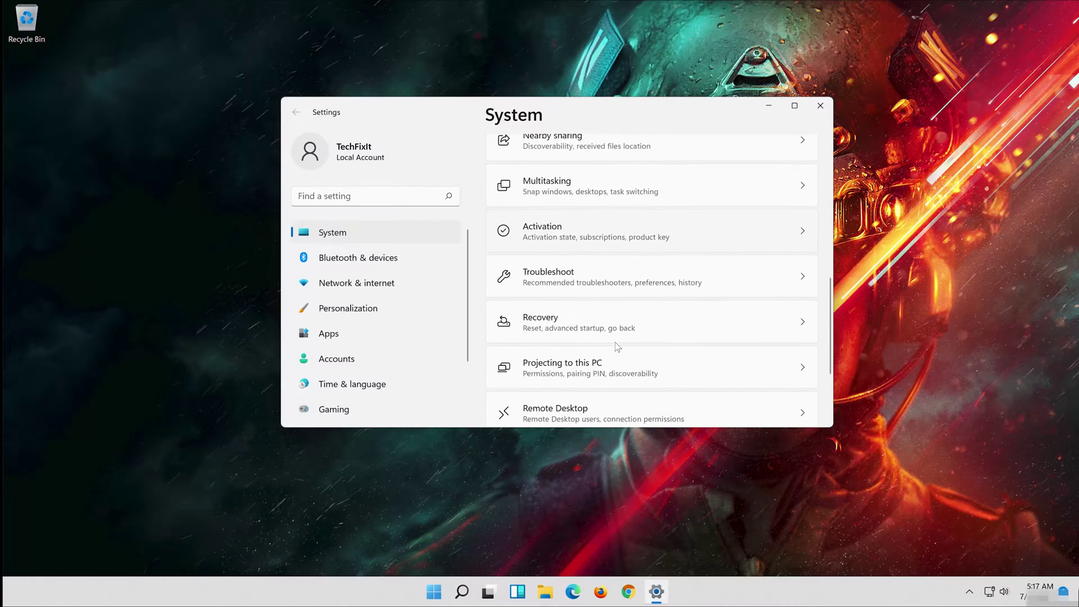
click(586, 279)
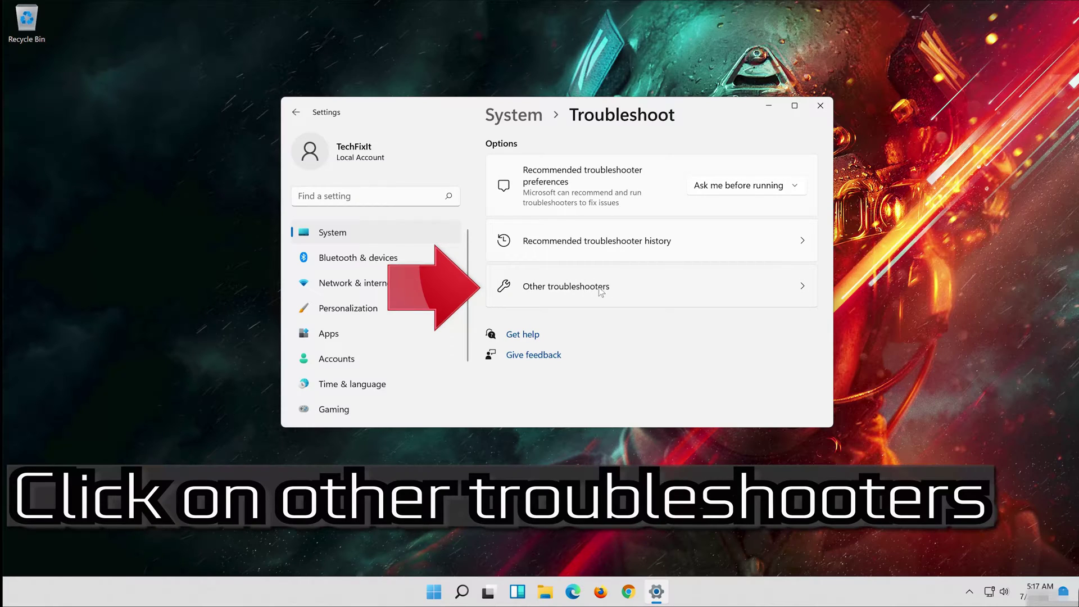
click(612, 288)
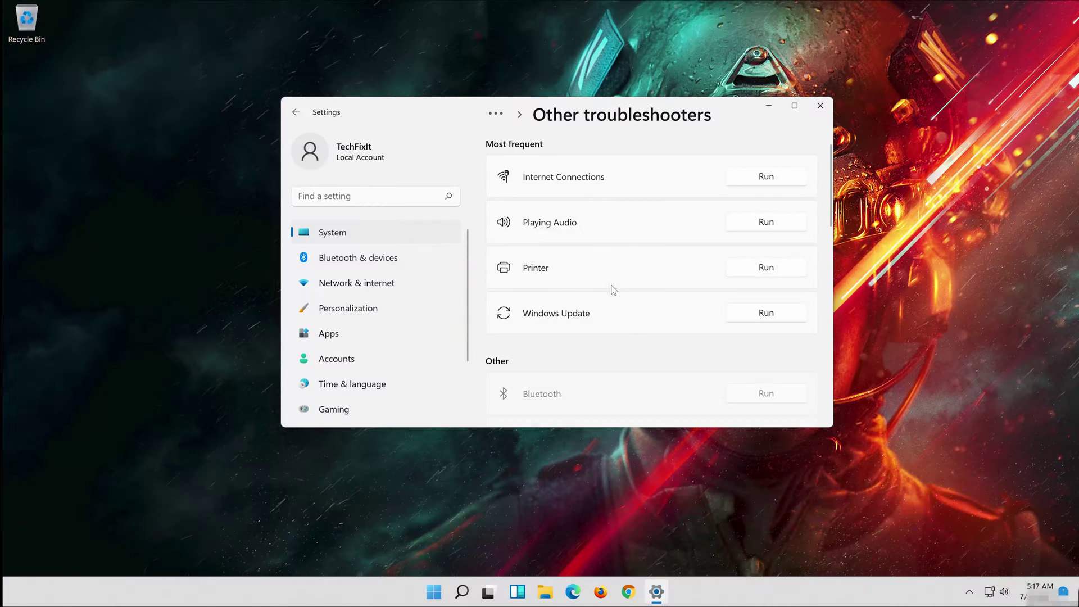
scroll(614, 289, down, 4)
scroll(614, 290, down, 5)
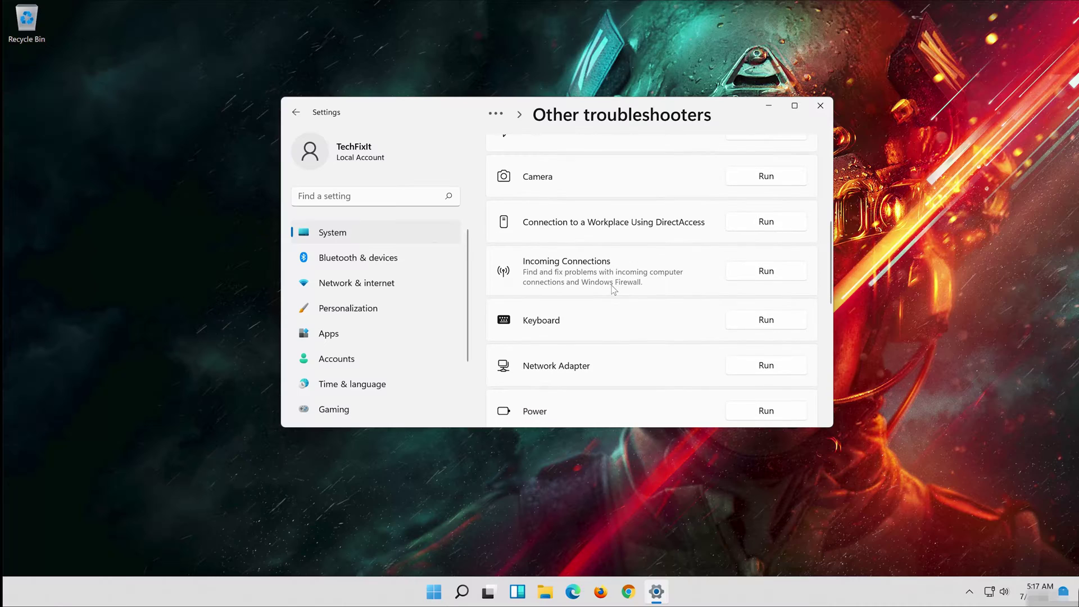
scroll(613, 289, down, 3)
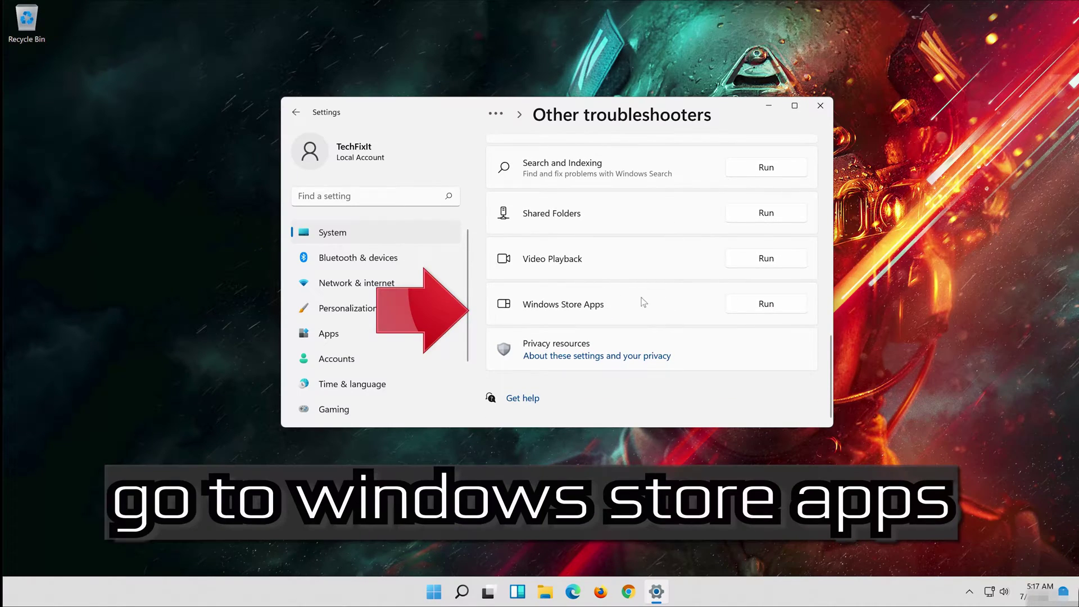
click(768, 304)
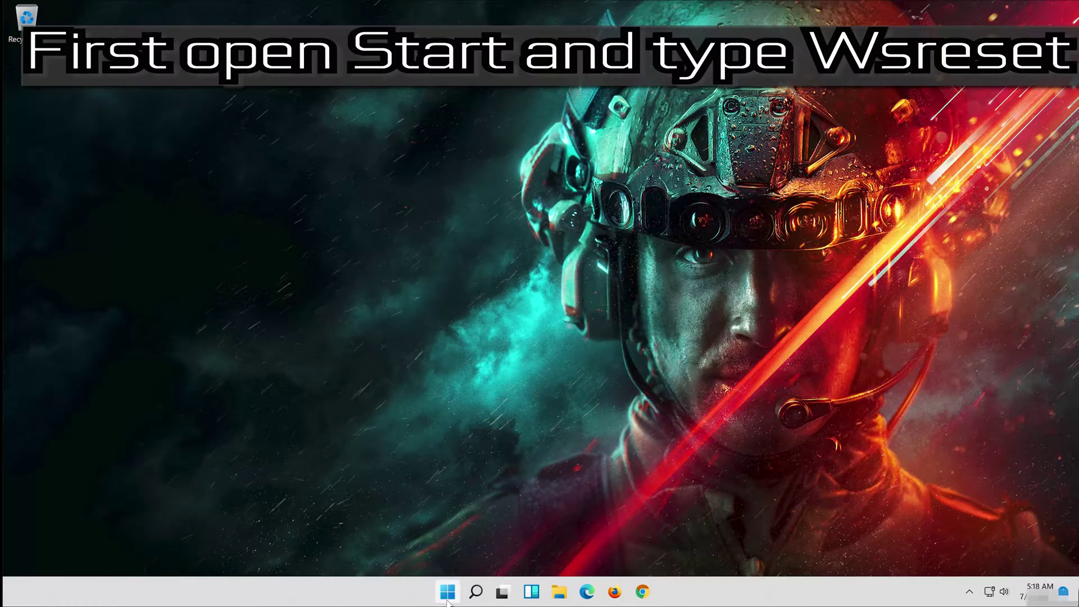
- Run wsreset from Start to clear the Store cache, then restore the reopened Store window
click(448, 593)
text(wsres)
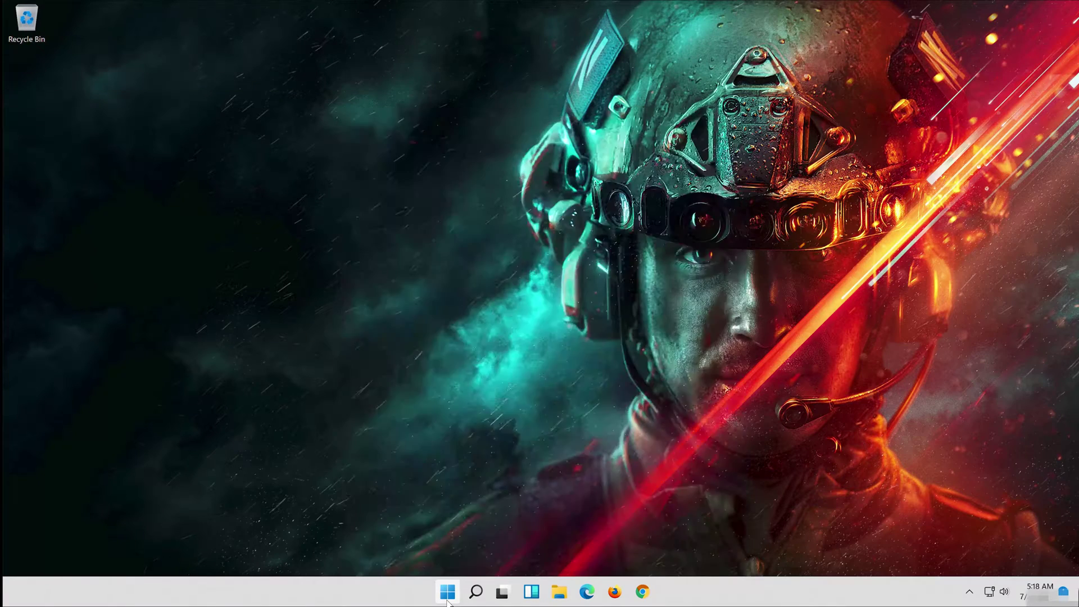
text(et)
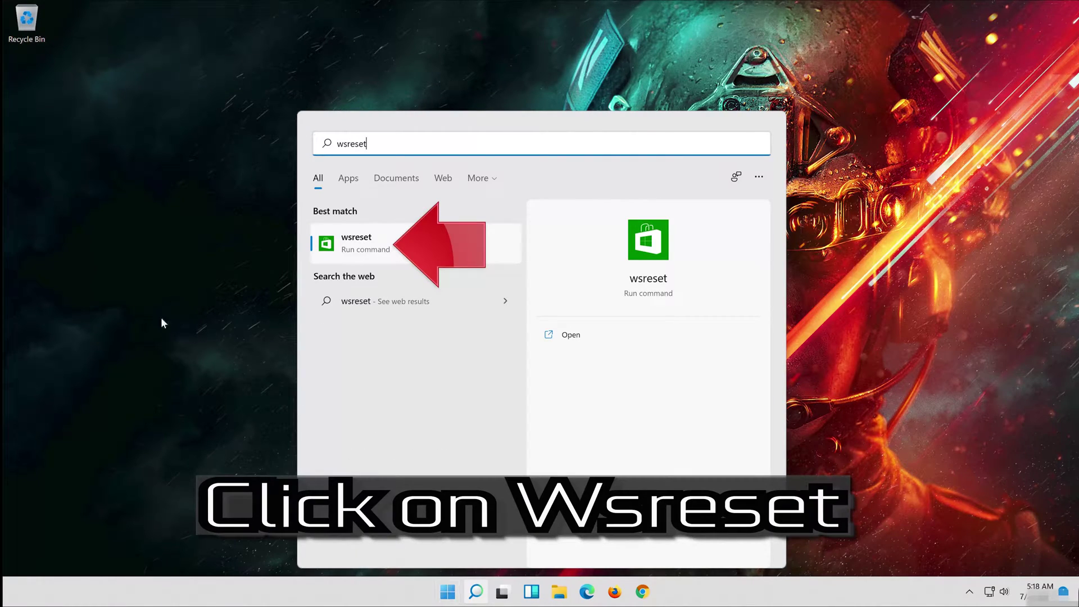
click(375, 247)
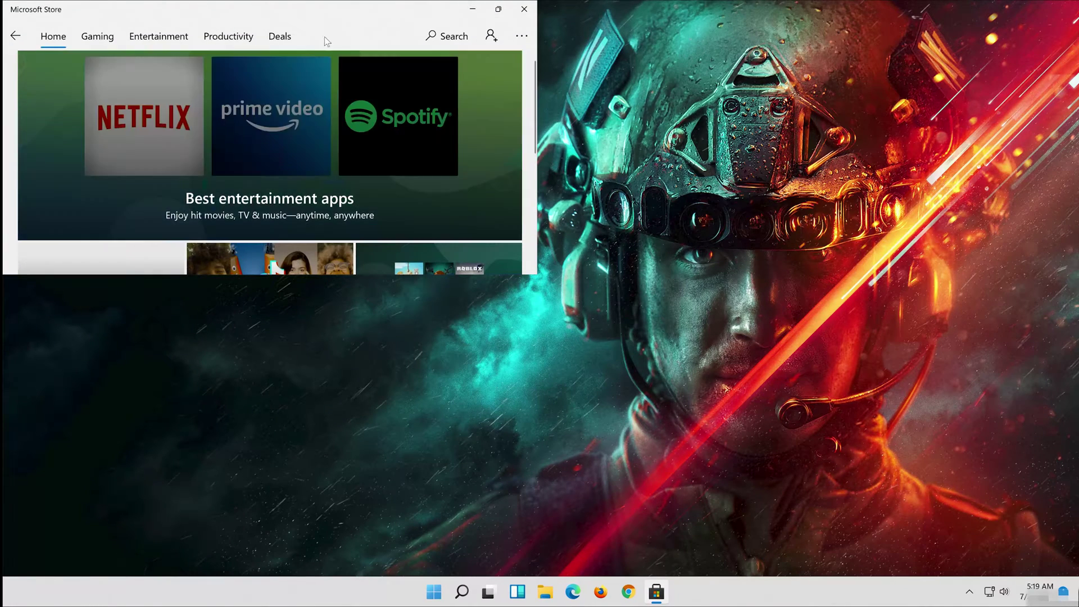
drag(332, 10, 510, 131)
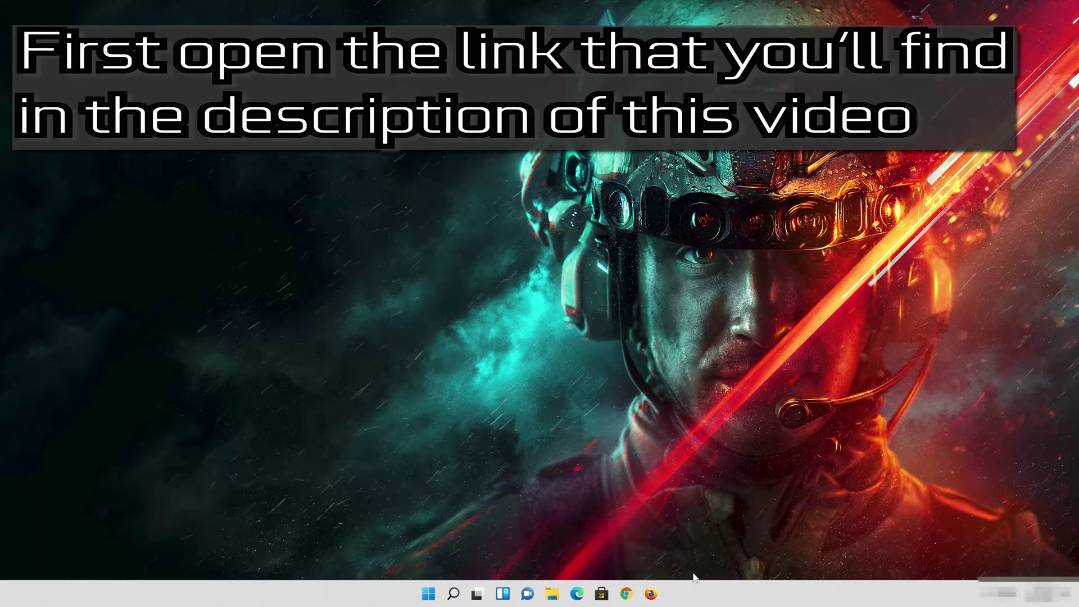
- In Firefox, load the Download Windows 11 page and save MediaCreationToolW11.exe
click(651, 595)
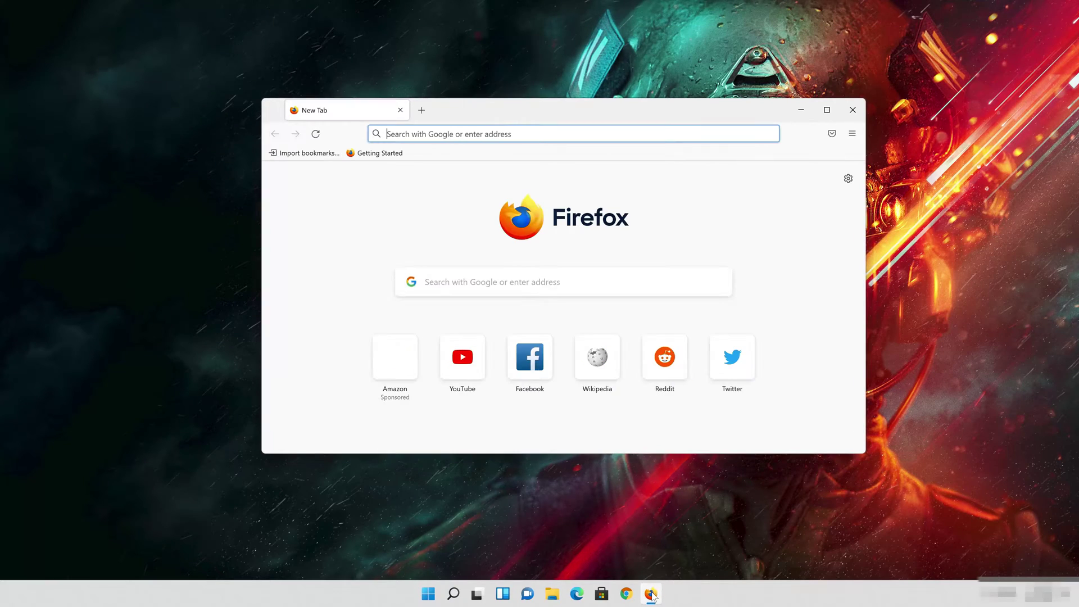
right_click(524, 133)
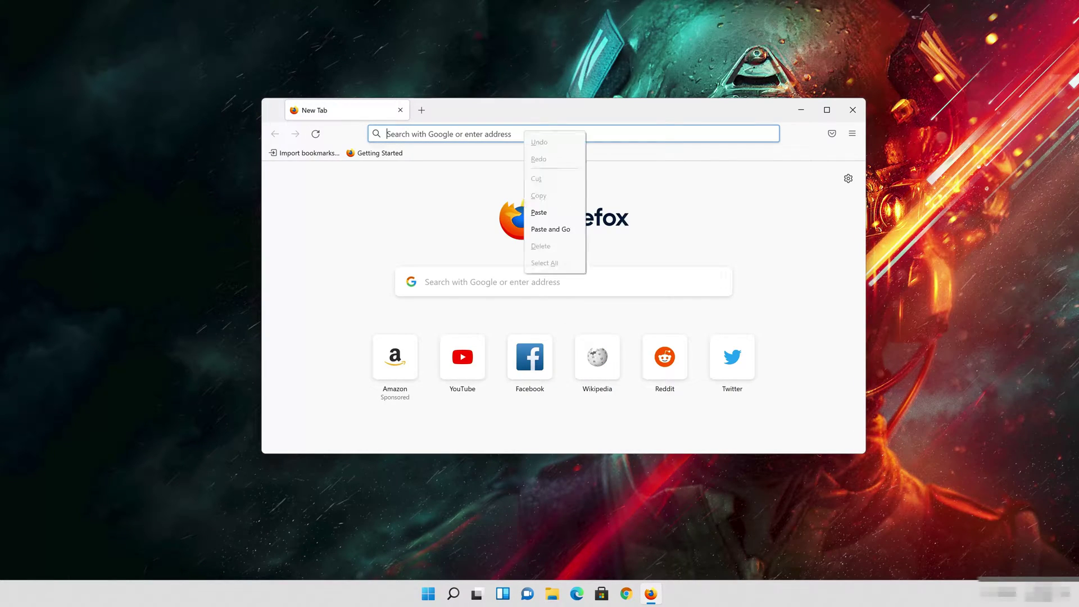
click(549, 230)
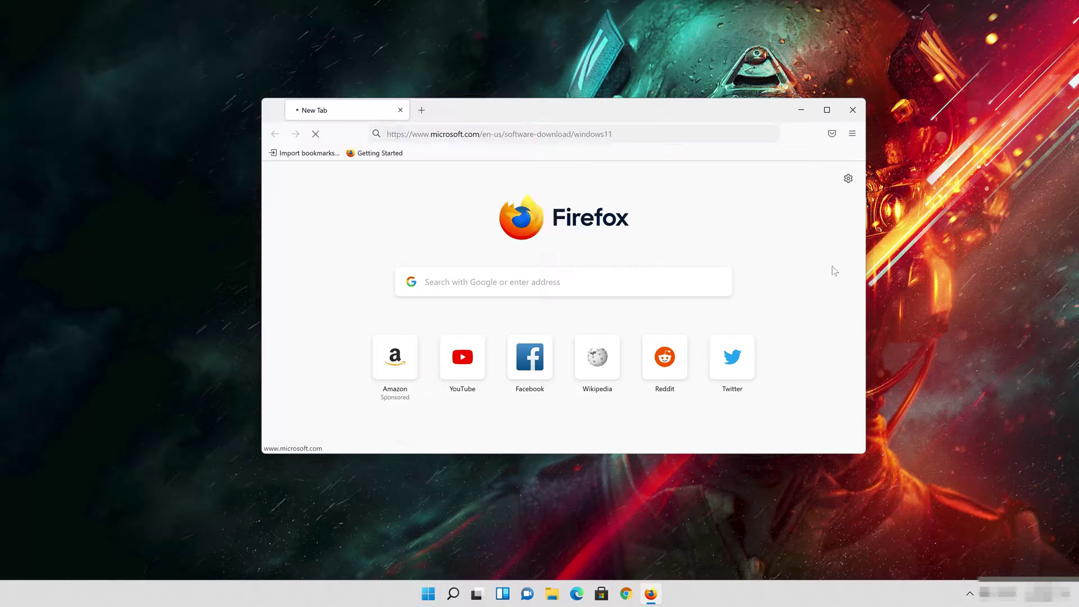
scroll(821, 274, down, 7)
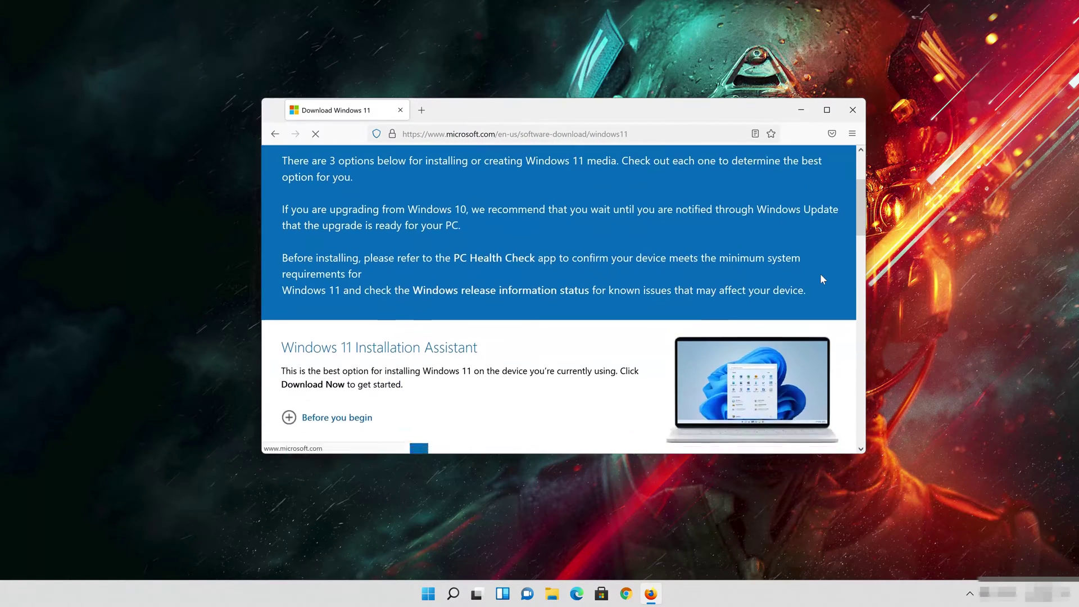
scroll(824, 279, up, 2)
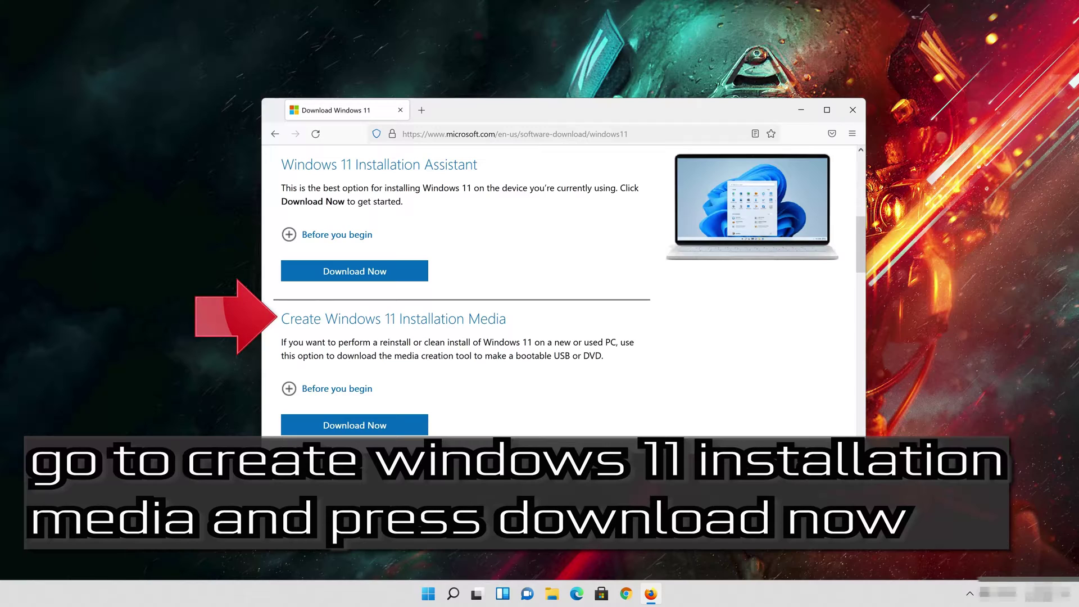
click(372, 432)
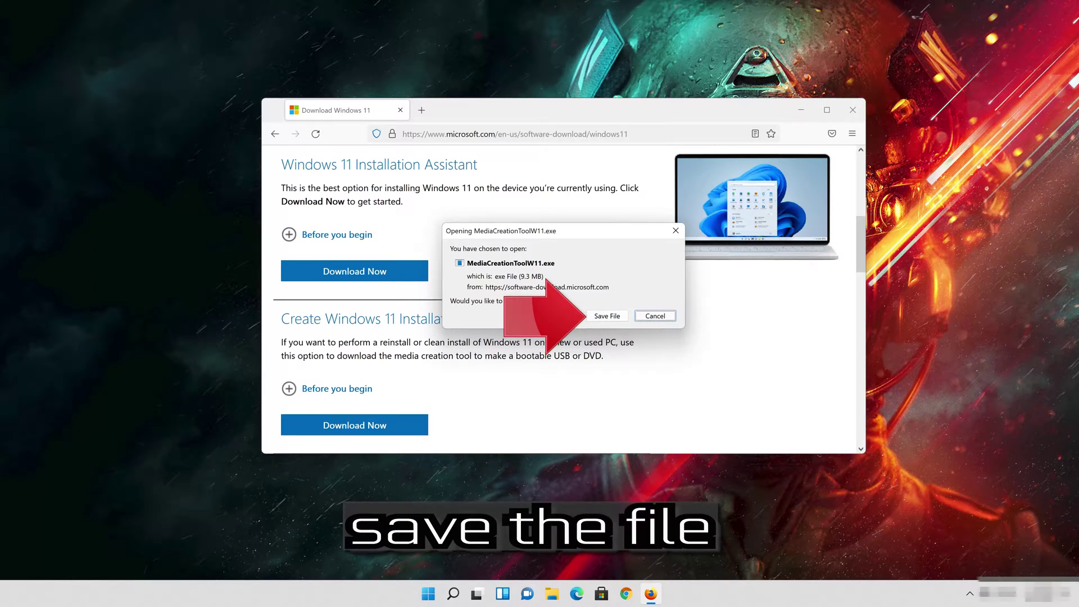
click(606, 318)
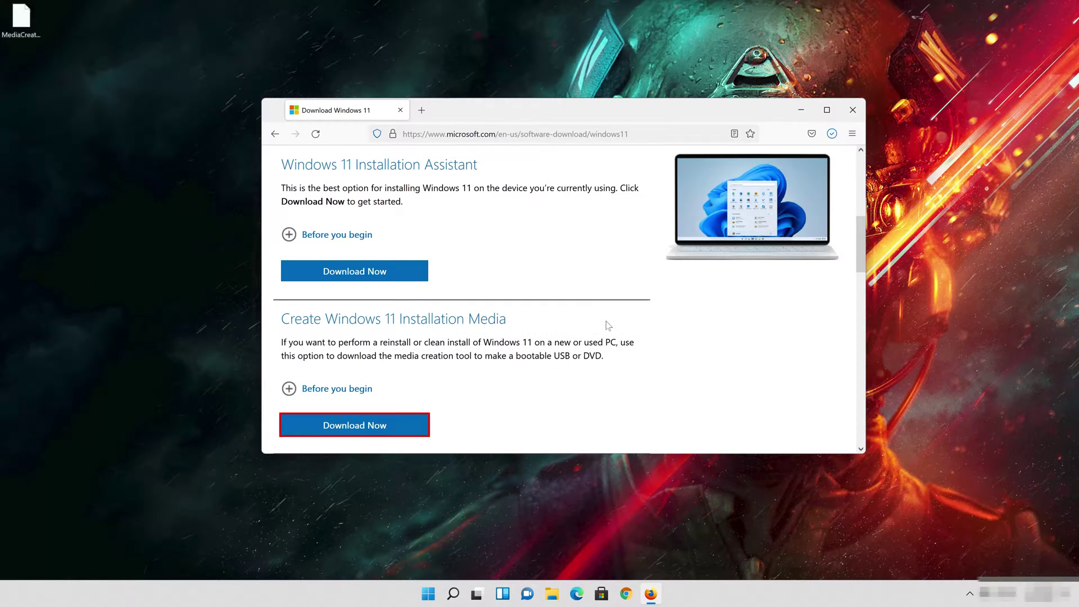
- Close Firefox and launch MediaCreationToolW11 from the desktop, approving the UAC prompt
click(852, 118)
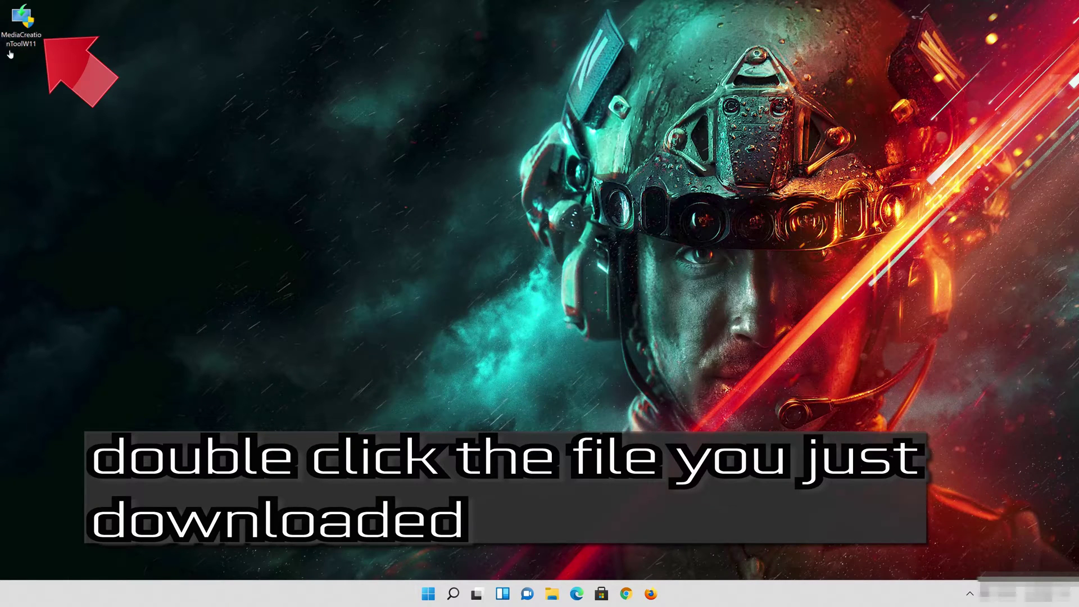
double_click(25, 22)
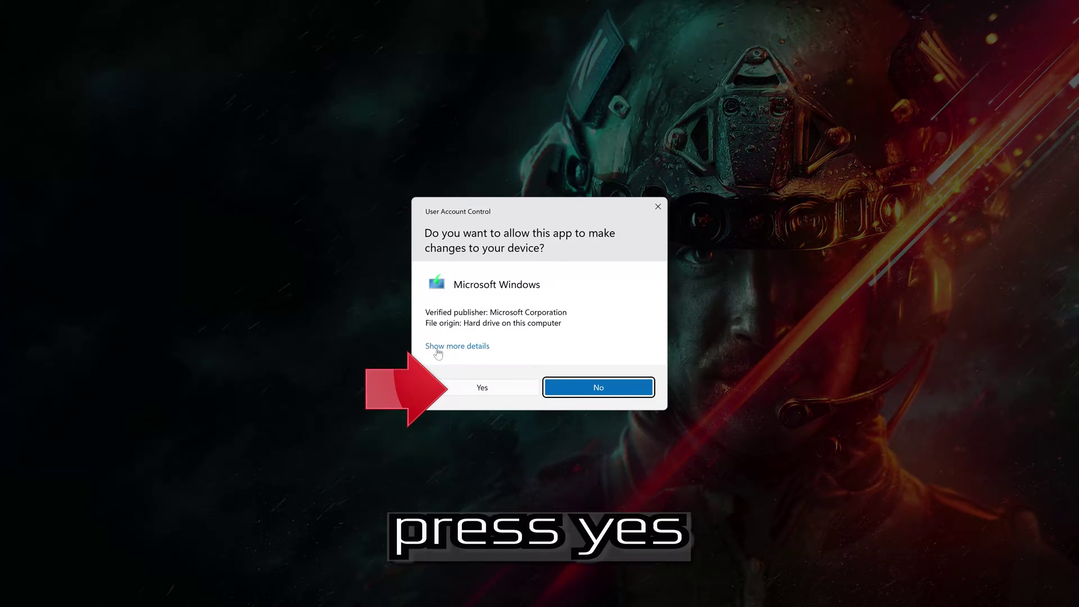
click(480, 387)
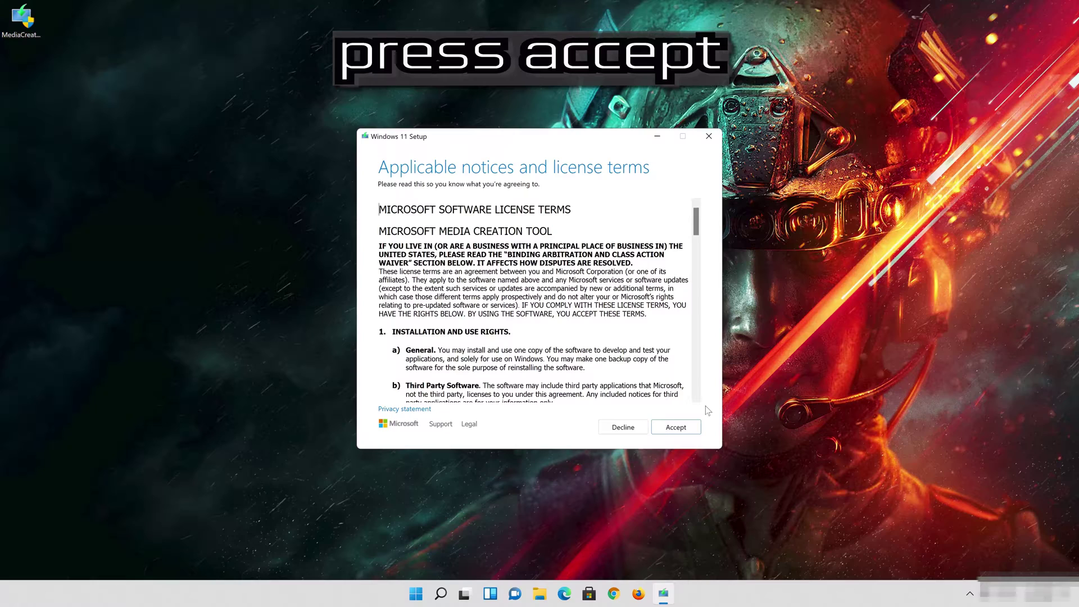
- Accept the license and keep the recommended English (United States) Windows 11 edition
click(687, 432)
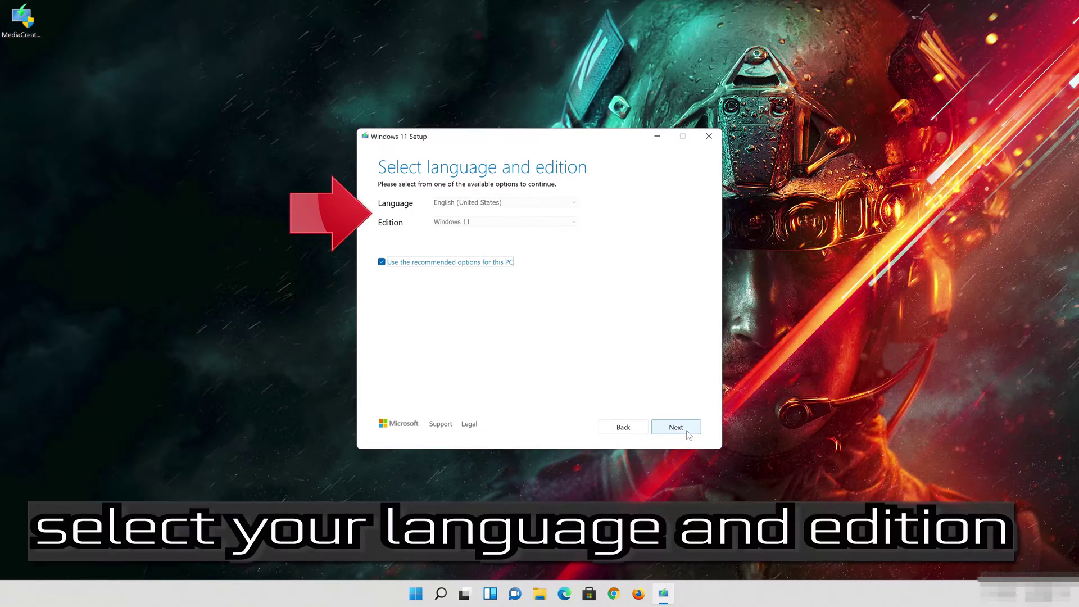
click(382, 262)
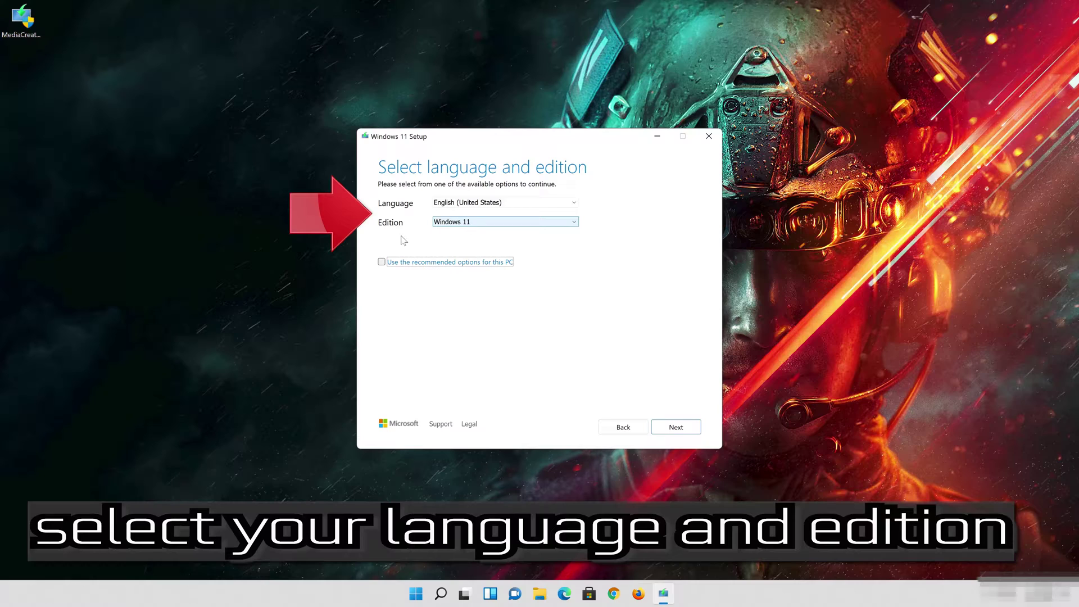
click(381, 262)
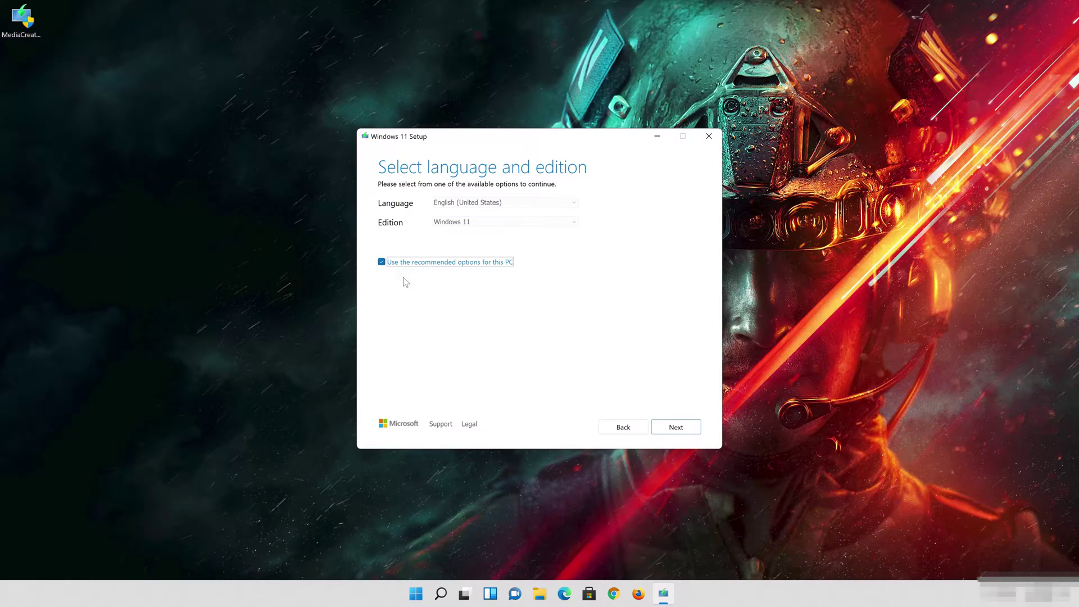
click(676, 427)
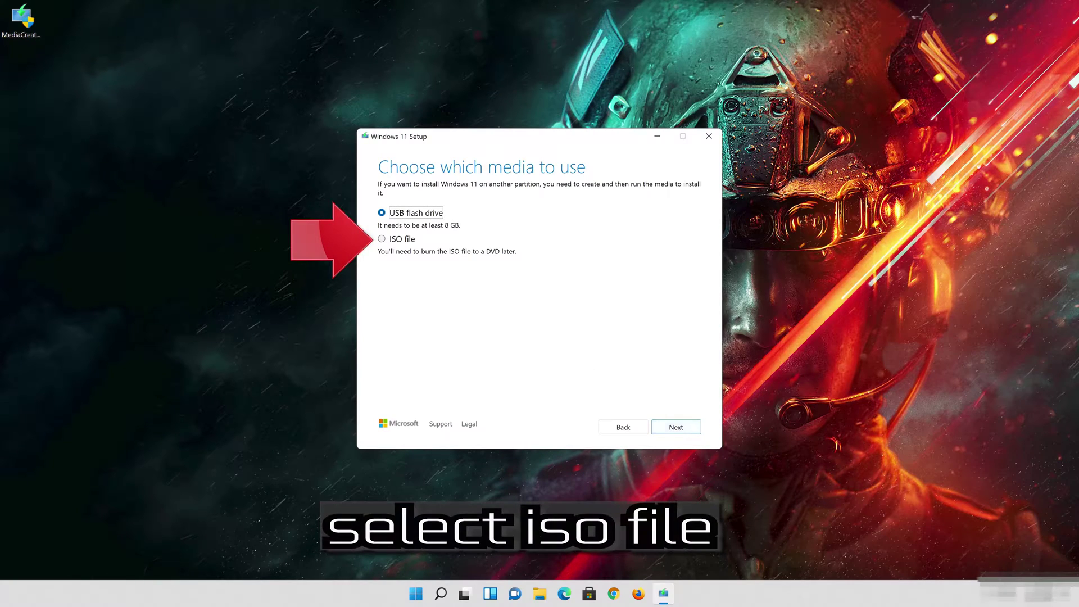
- Create a 'Windows 11' ISO file on the Desktop and finish the tool once done
click(383, 240)
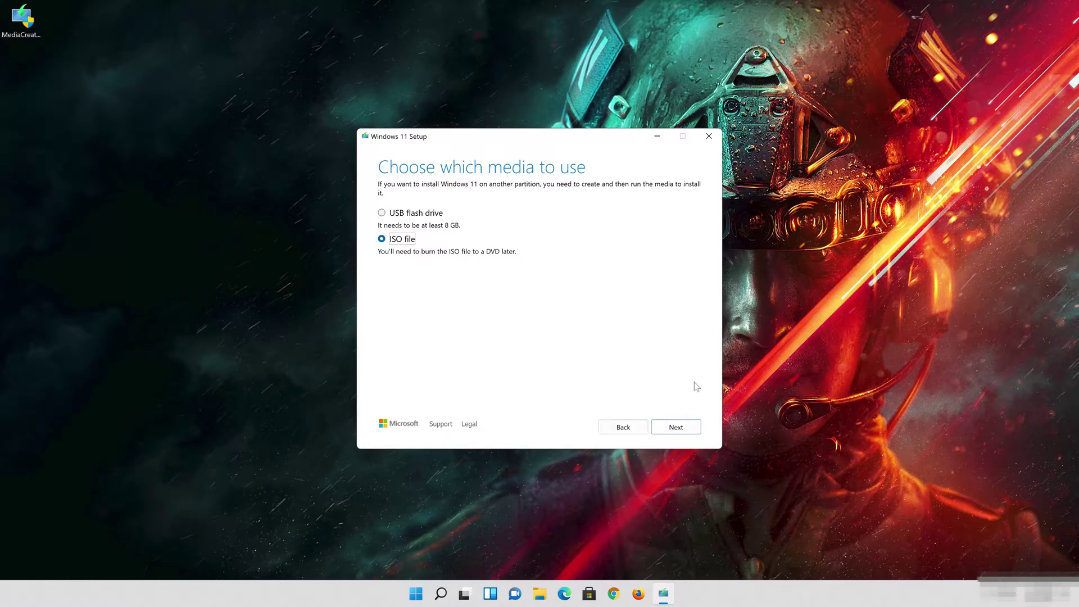
click(682, 427)
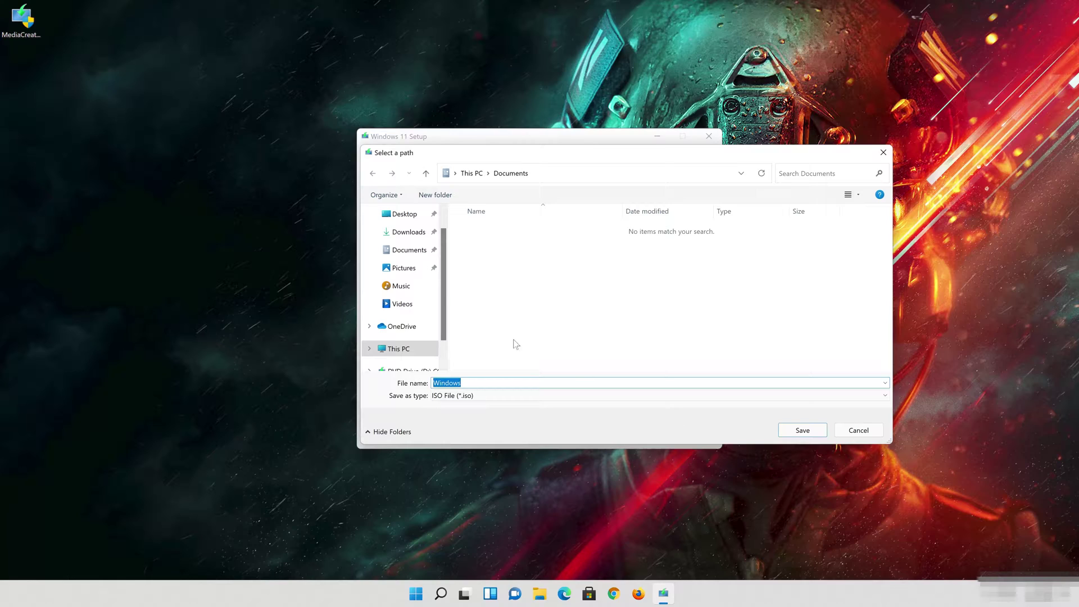
click(406, 215)
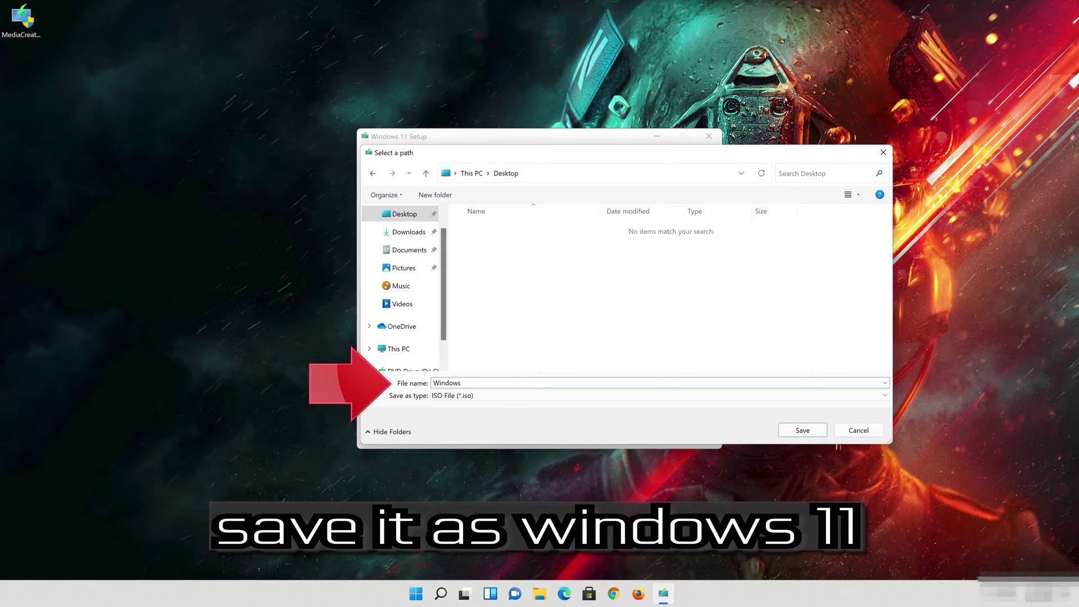
click(812, 433)
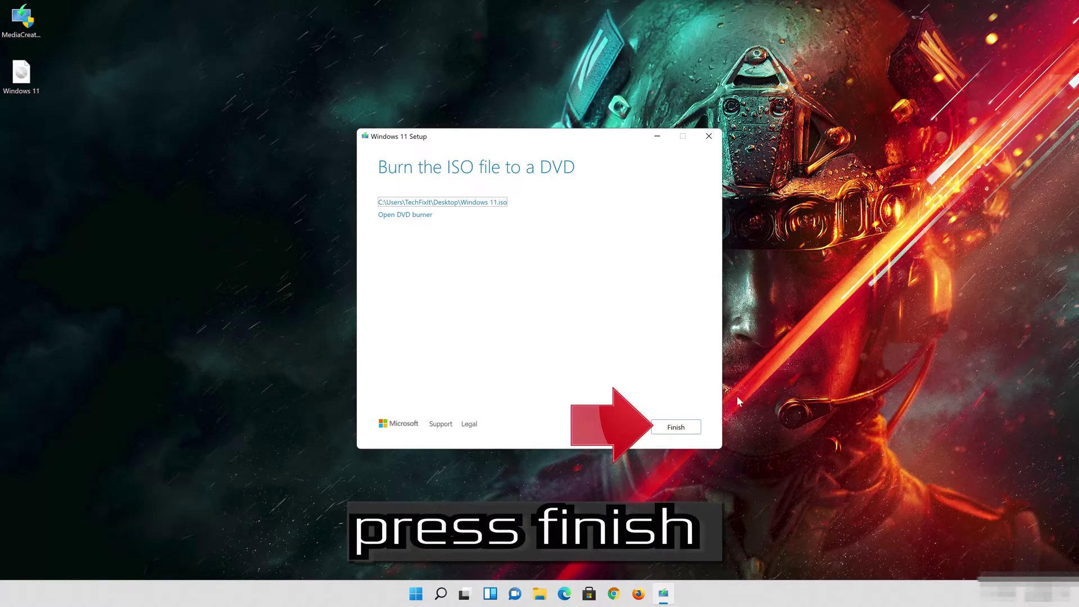
click(676, 428)
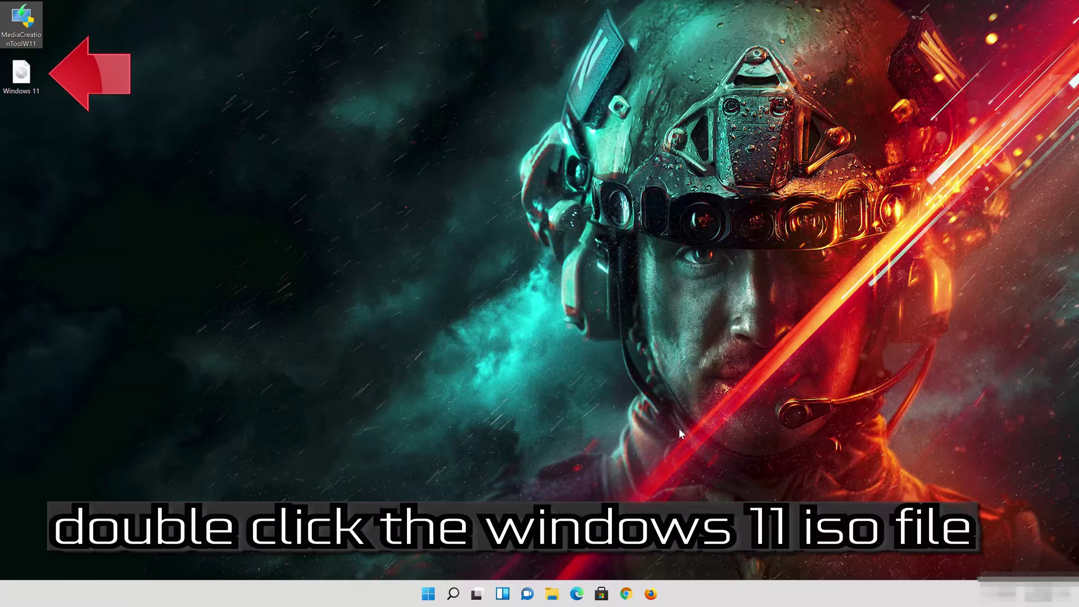
- Mount the Windows 11 ISO, launch its setup with administrator approval, and close Explorer
double_click(26, 83)
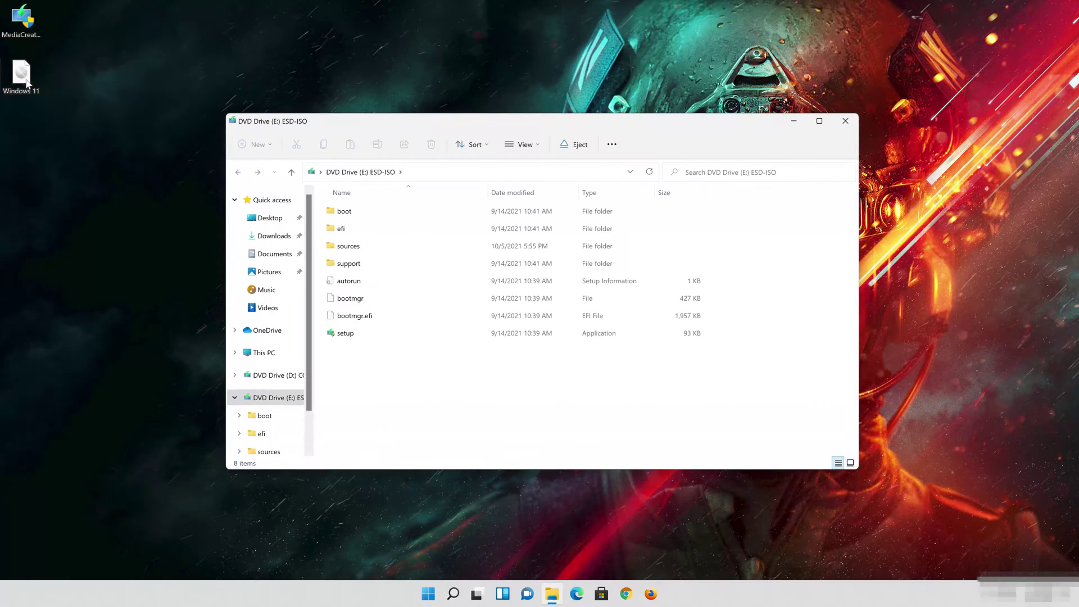
double_click(376, 331)
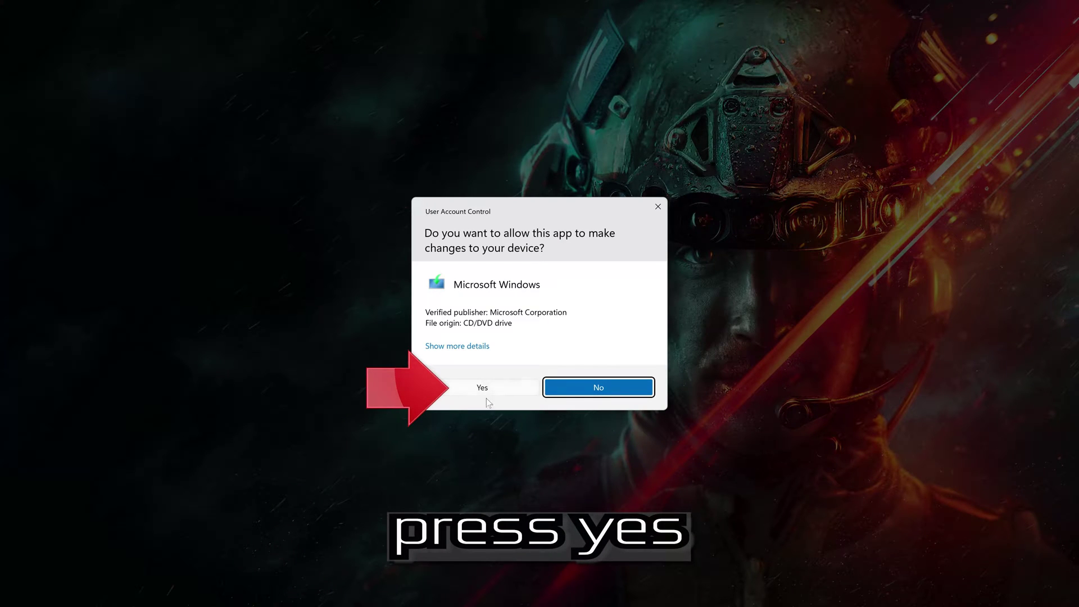
click(489, 389)
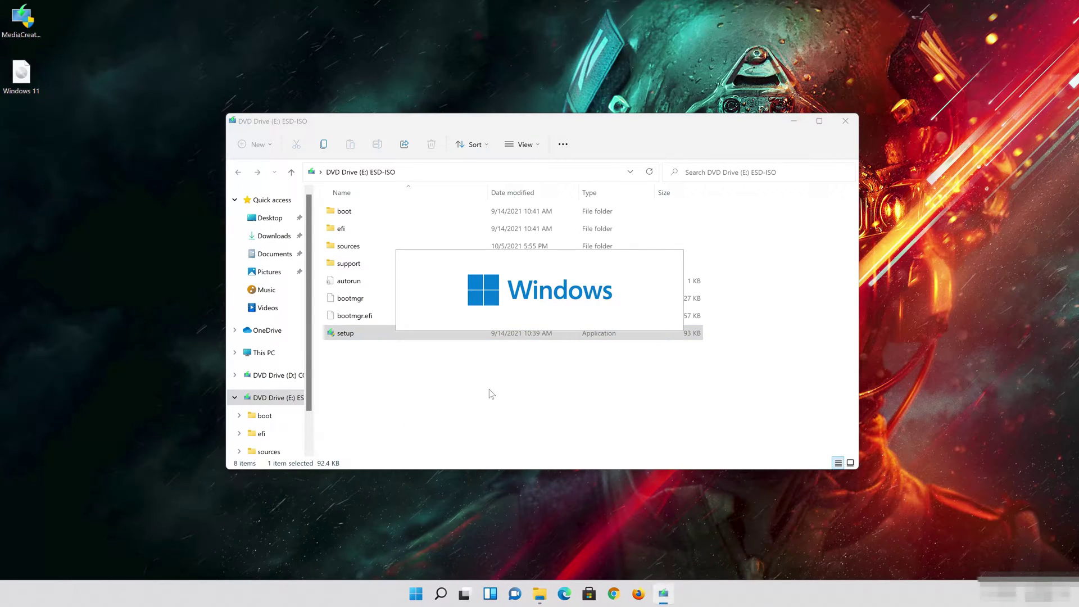
click(841, 122)
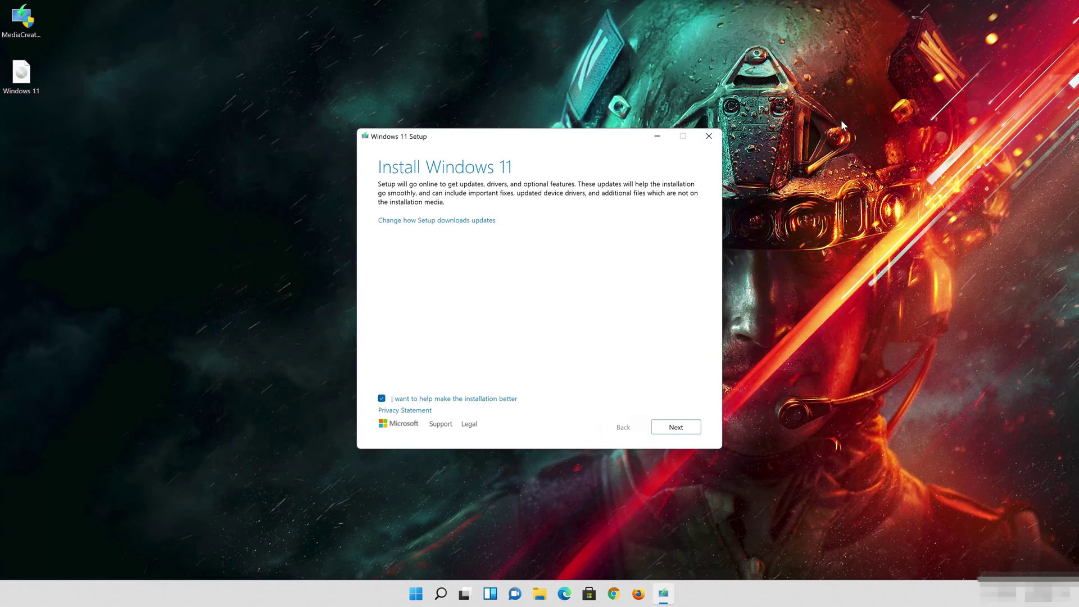
- Accept the Windows 11 license and choose to keep personal files and apps
click(685, 430)
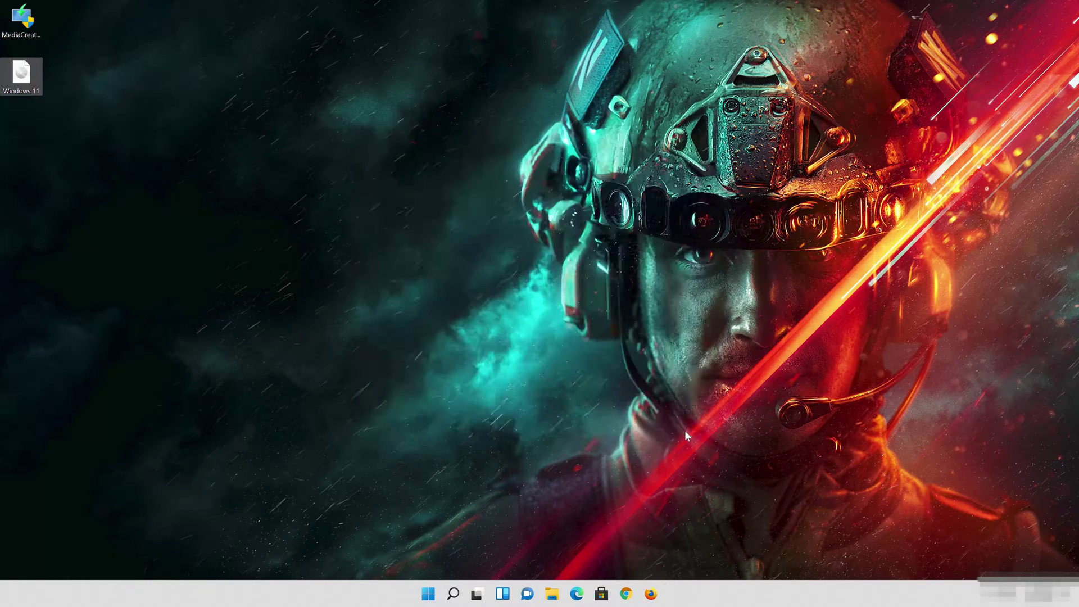
click(676, 431)
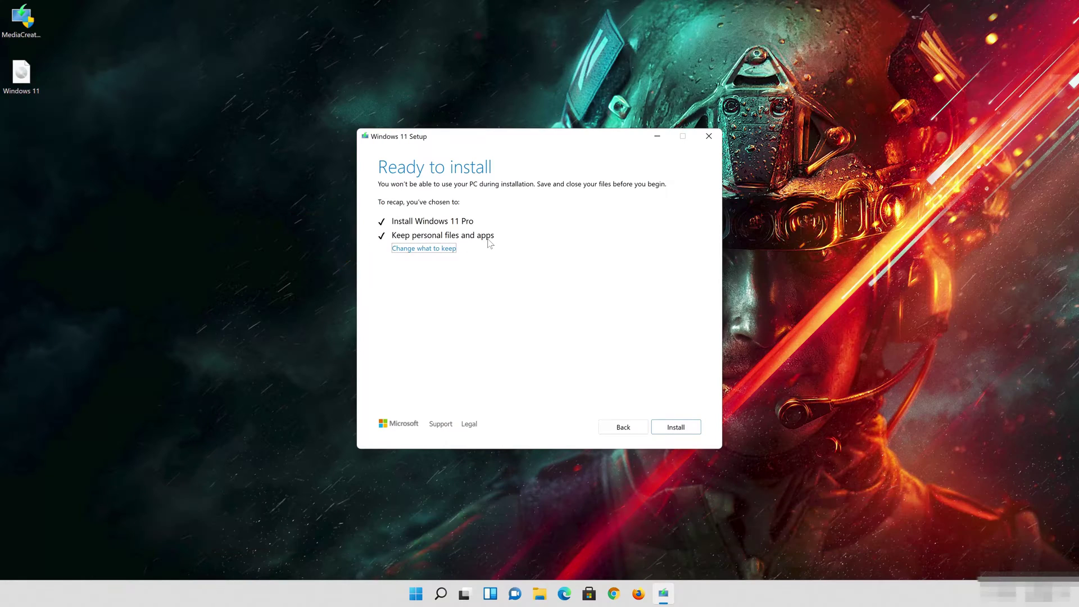
click(442, 248)
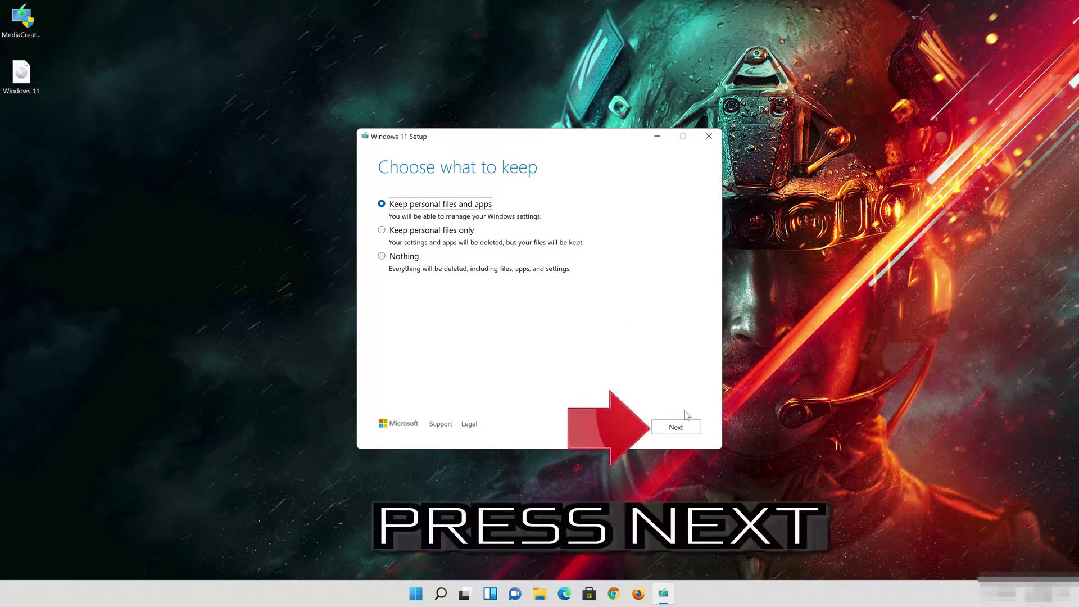
click(678, 427)
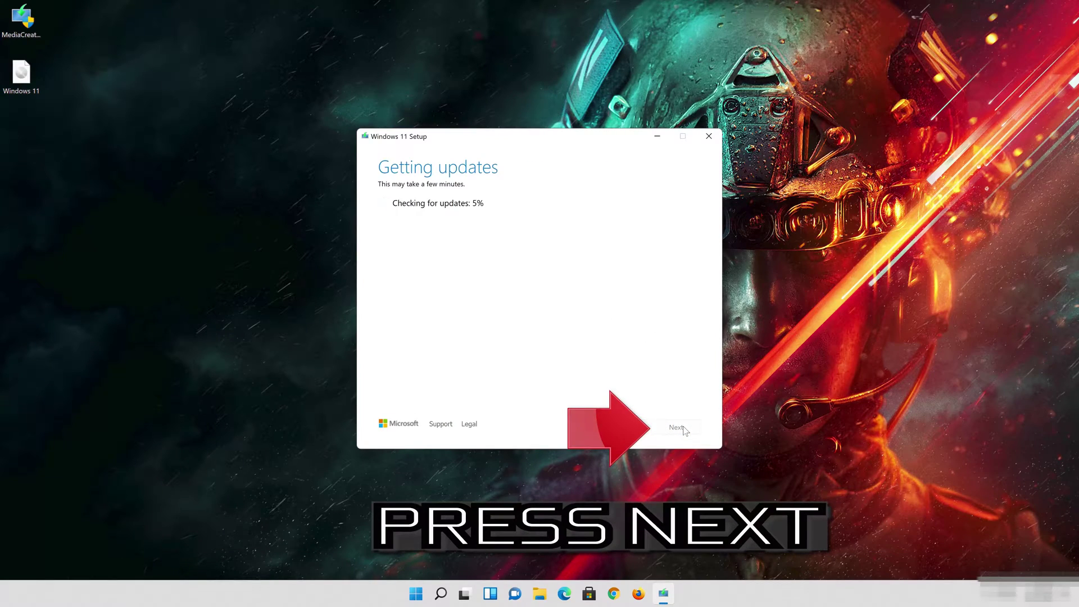